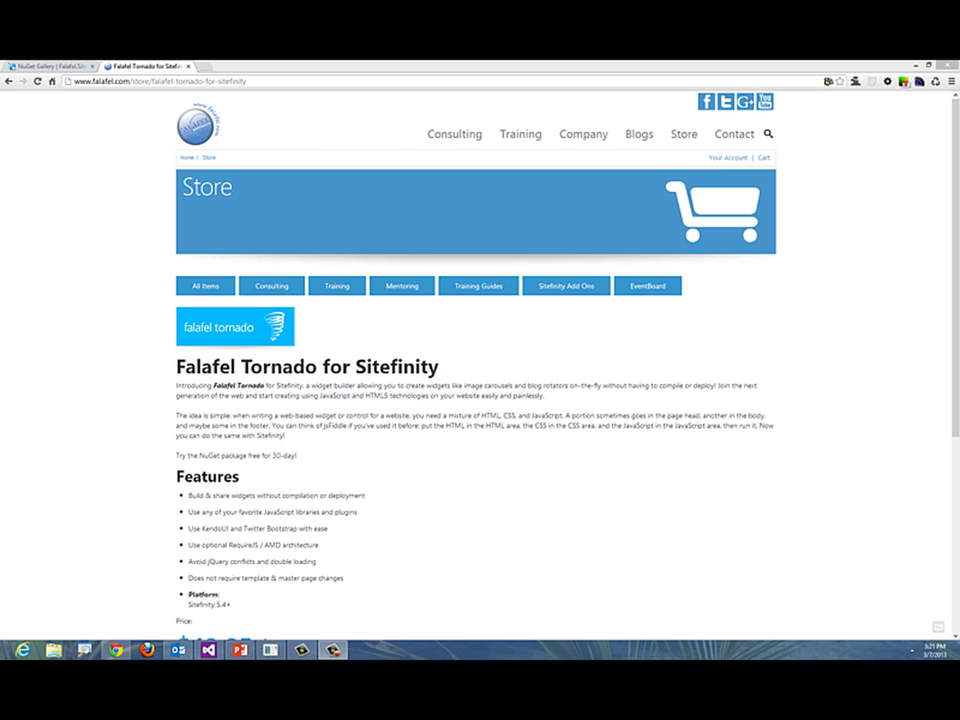
Switch to Visual Studio and open the NuGet package manager for the SitefinityWebApp solution
click(36, 66)
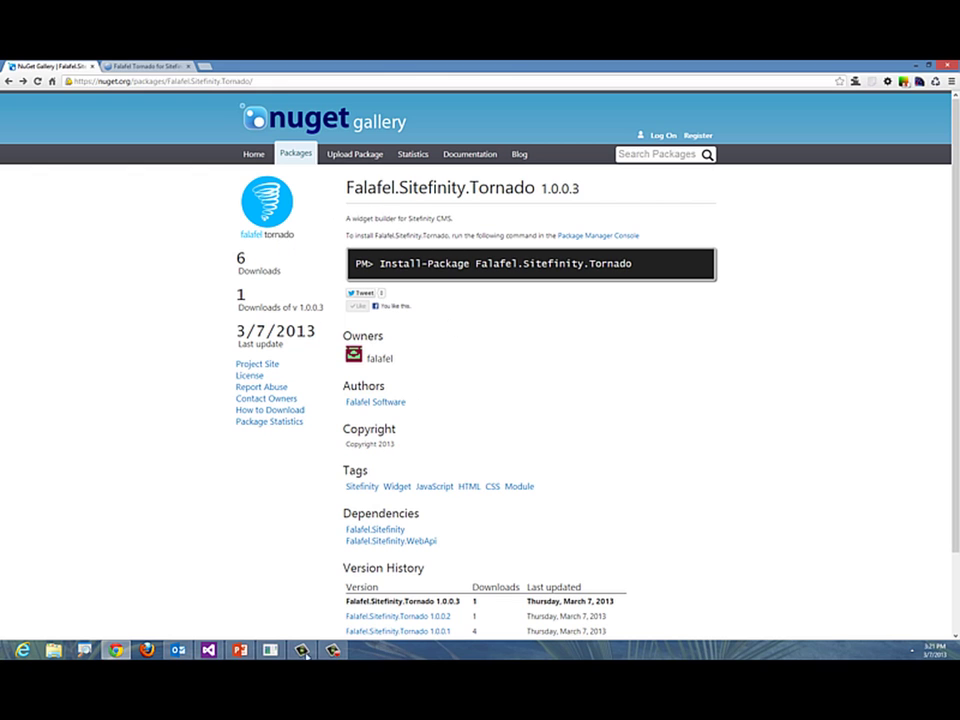
click(210, 651)
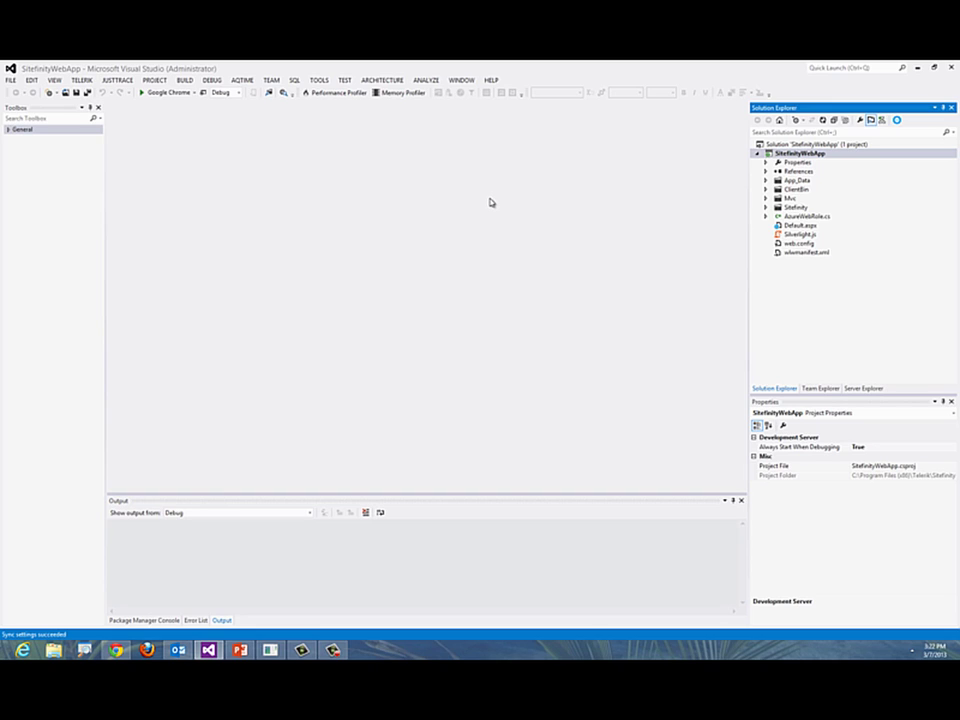
click(319, 80)
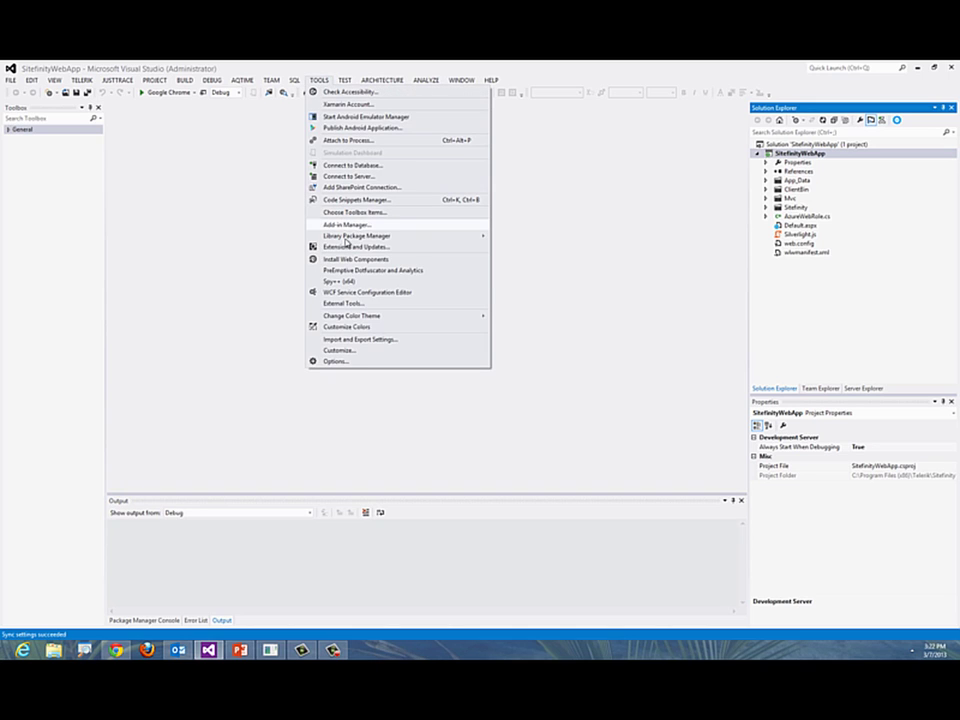
mouse_move(405, 238)
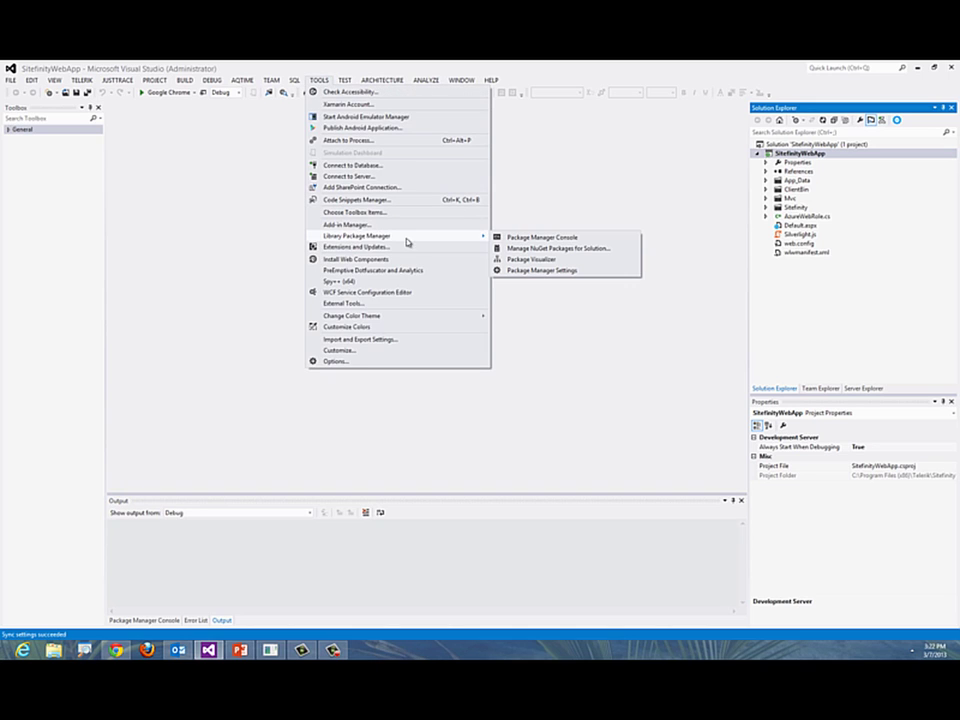
click(534, 250)
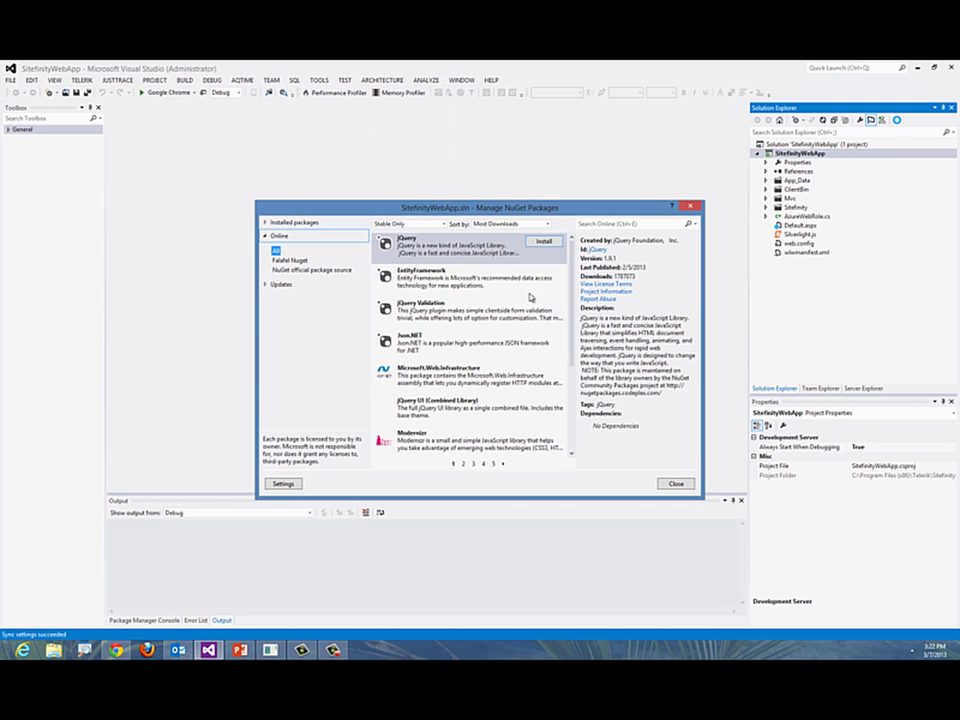
Search the online NuGet packages for "falafel"
click(613, 223)
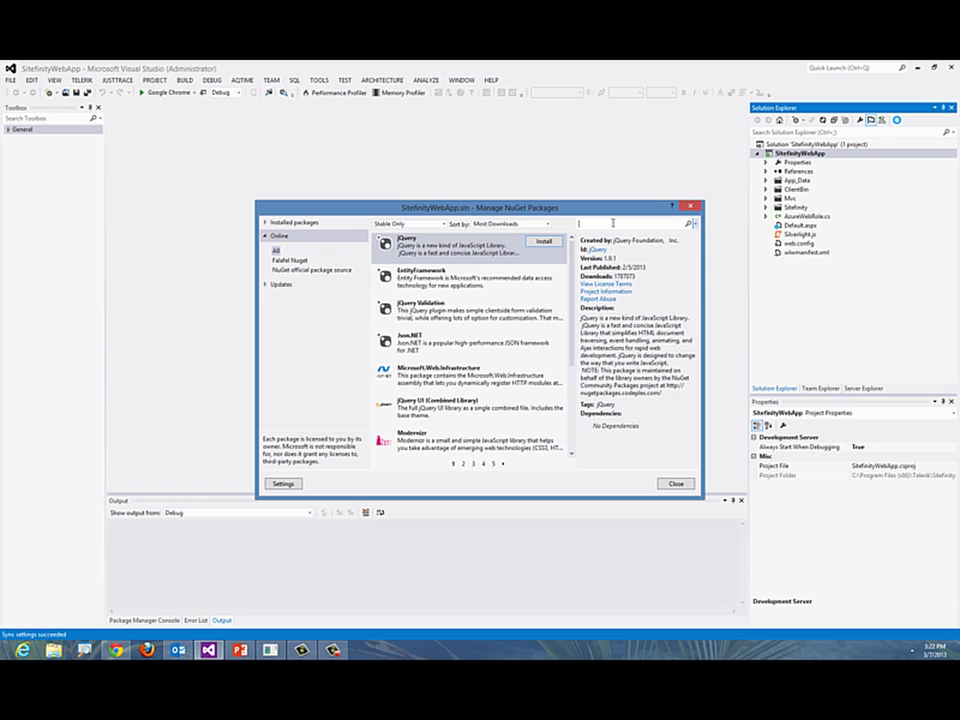
text(fa)
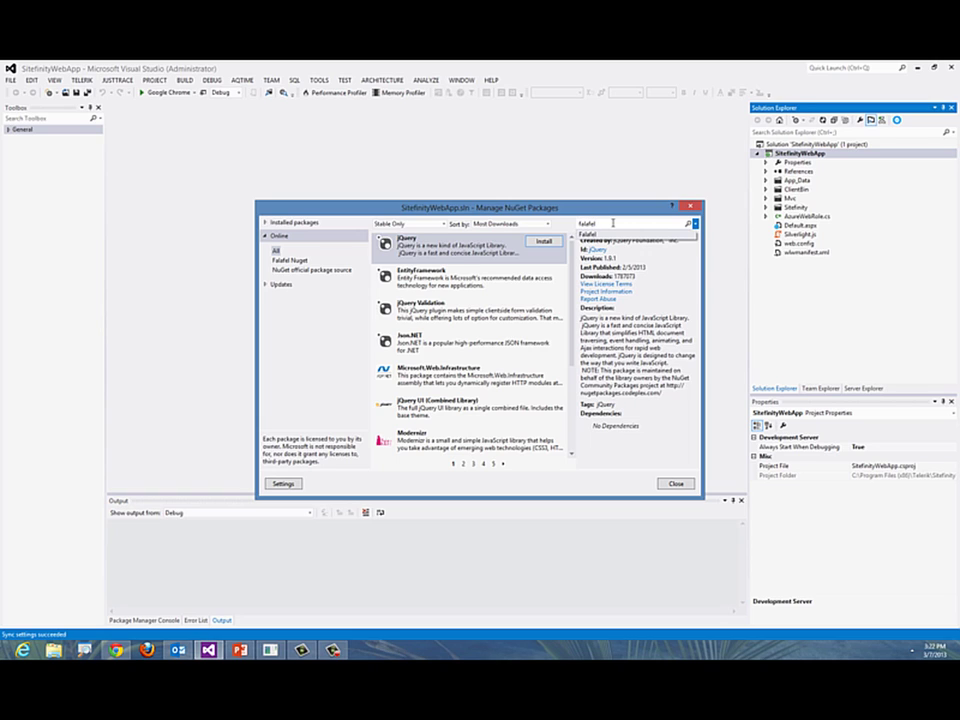
text(lafel)
key(Return)
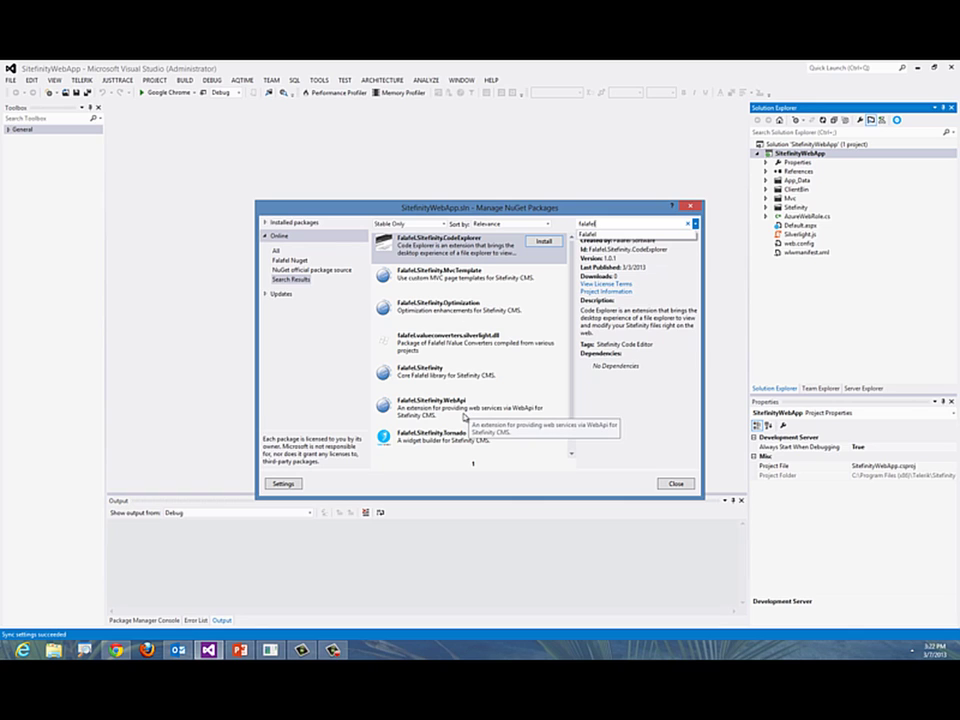
Install the Falafel.Sitefinity.Tornado package into the SitefinityWebApp project, accepting the licence terms, and close the package manager
click(422, 440)
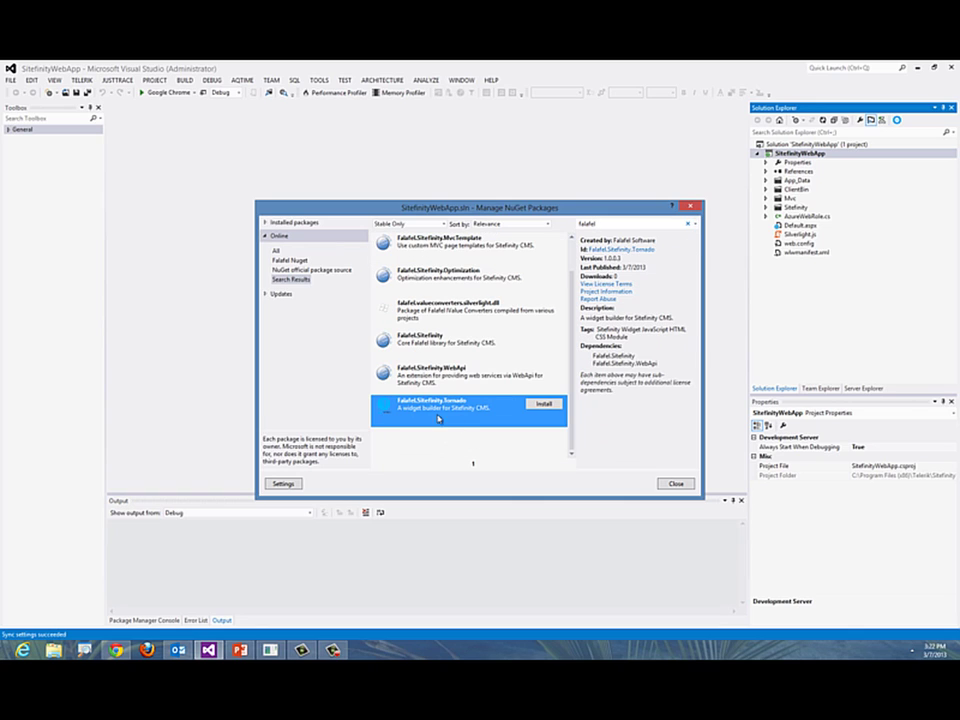
click(545, 405)
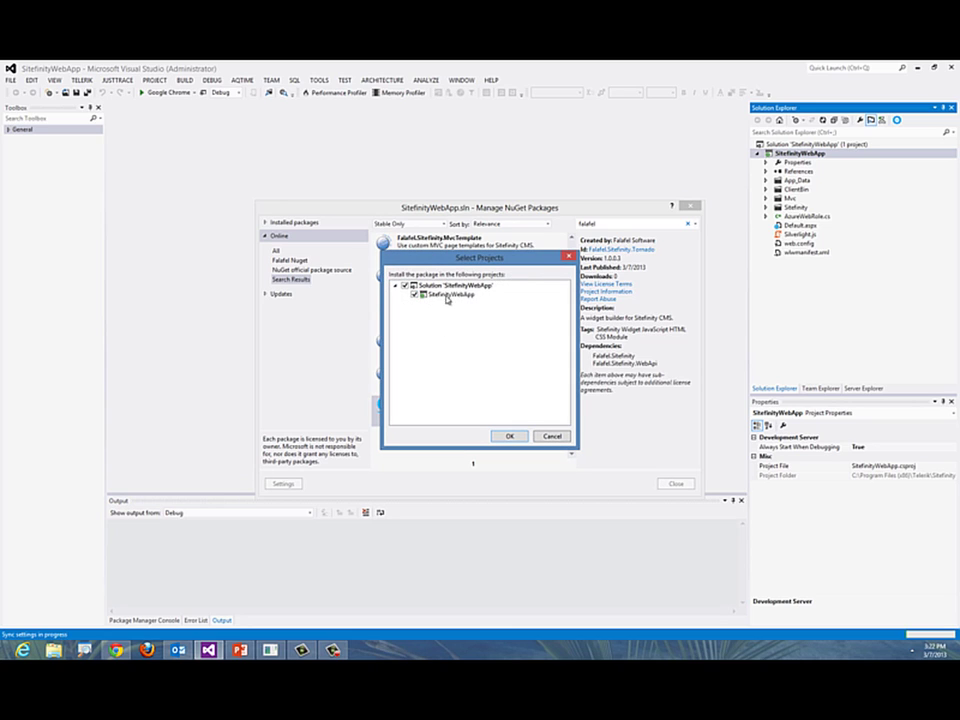
click(510, 437)
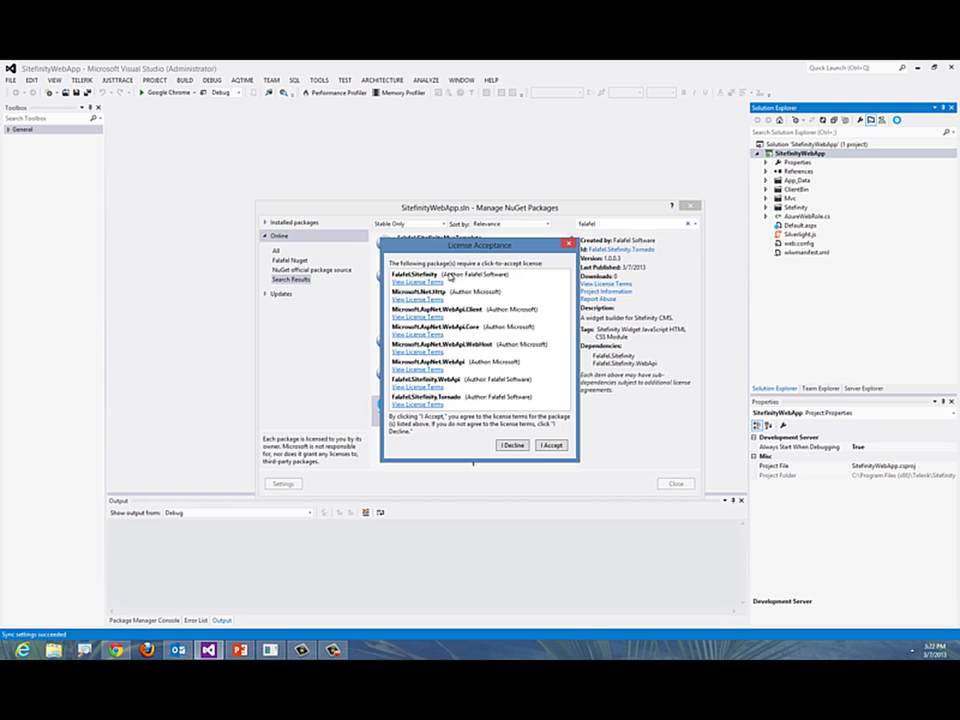
click(553, 446)
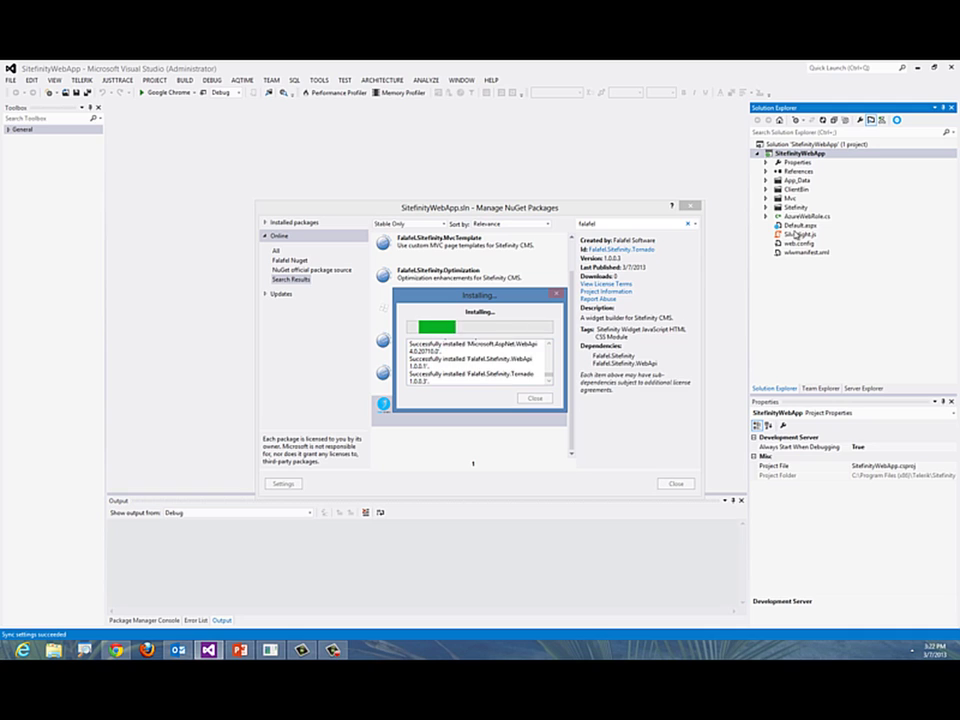
double_click(797, 171)
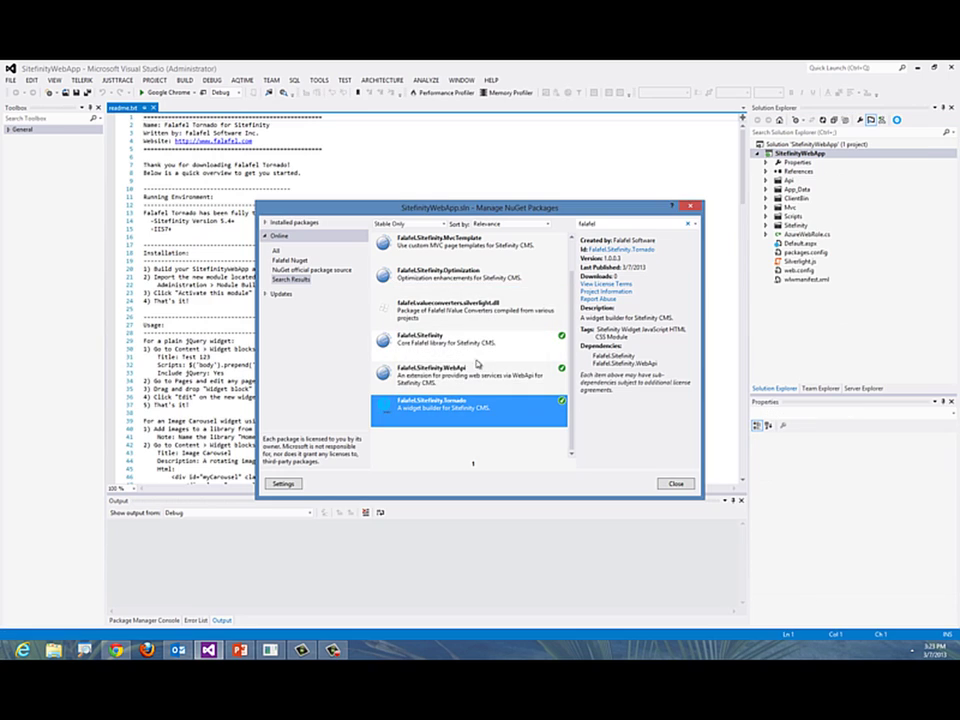
click(675, 485)
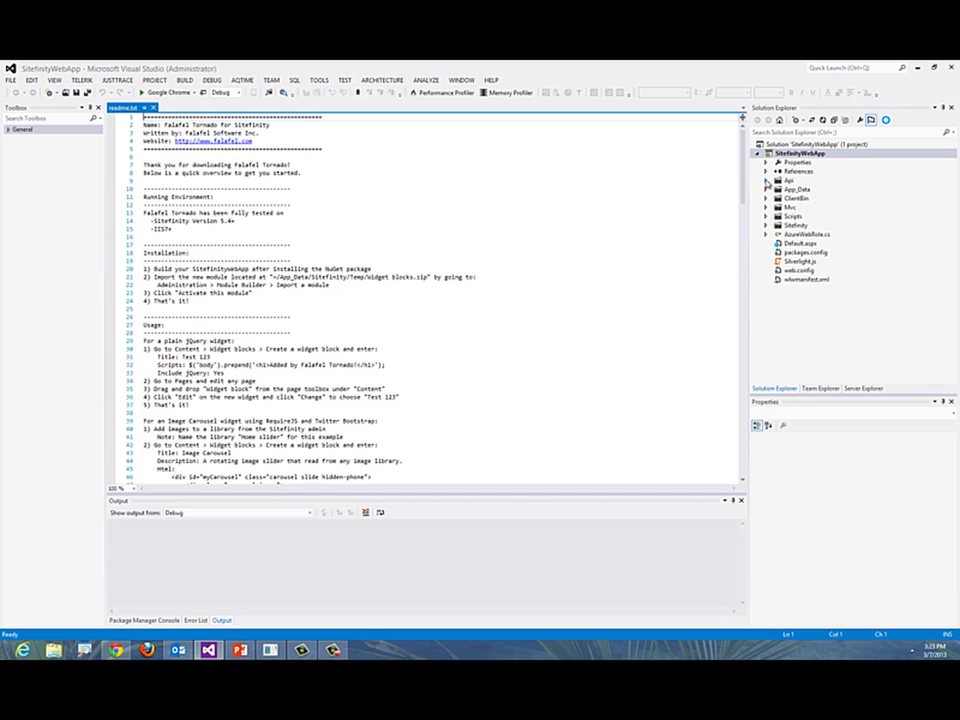
Examine the contents of the project's Api folder and the falafeljs folder under Scripts
click(766, 180)
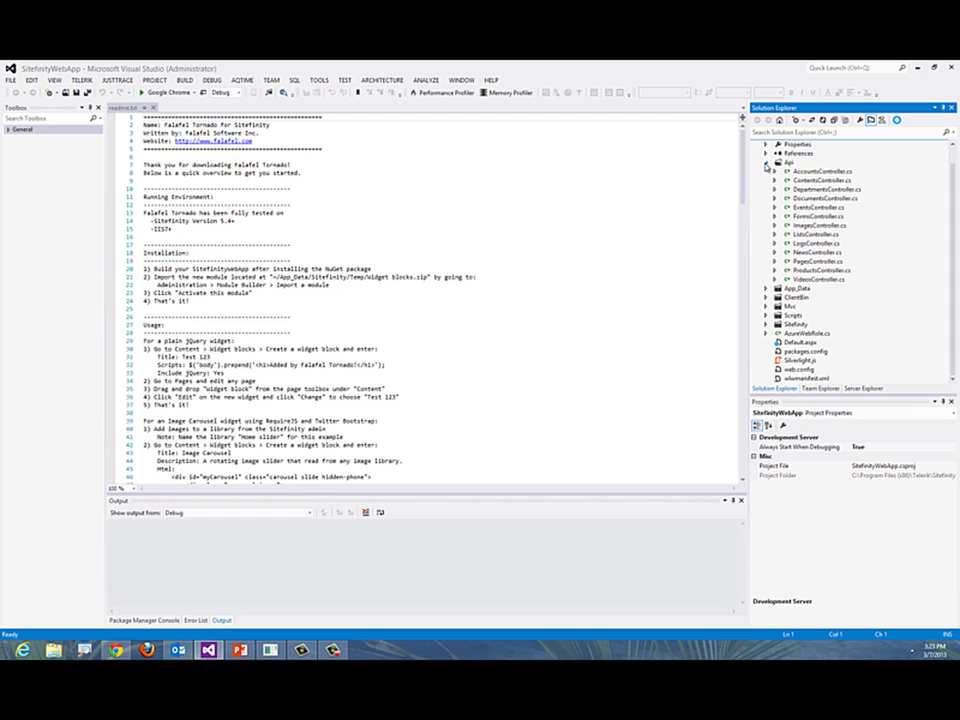
click(766, 163)
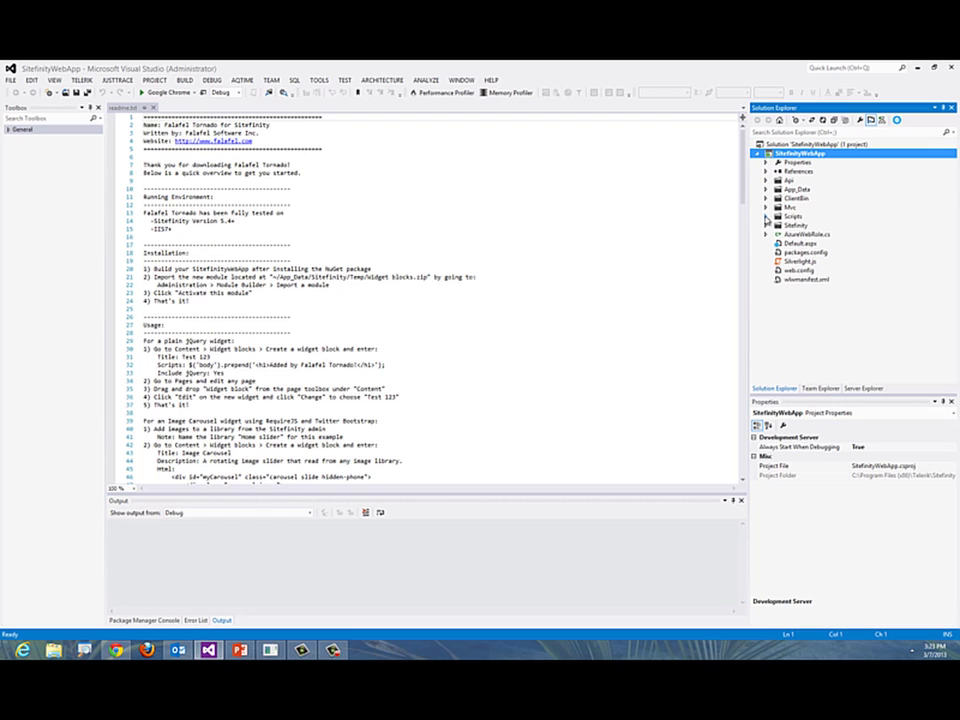
click(766, 217)
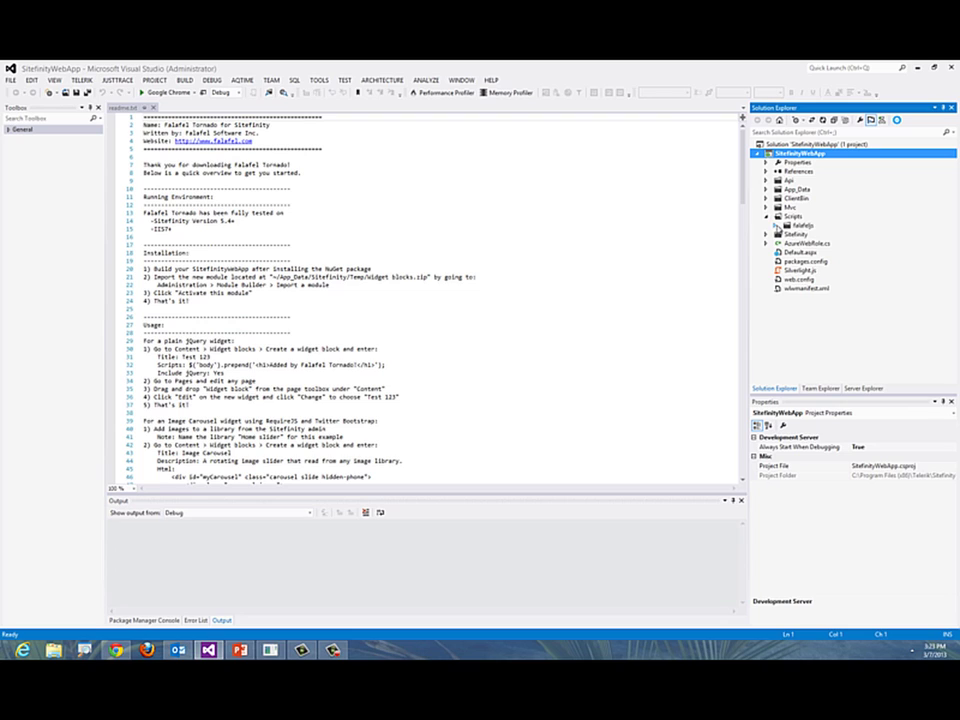
click(775, 225)
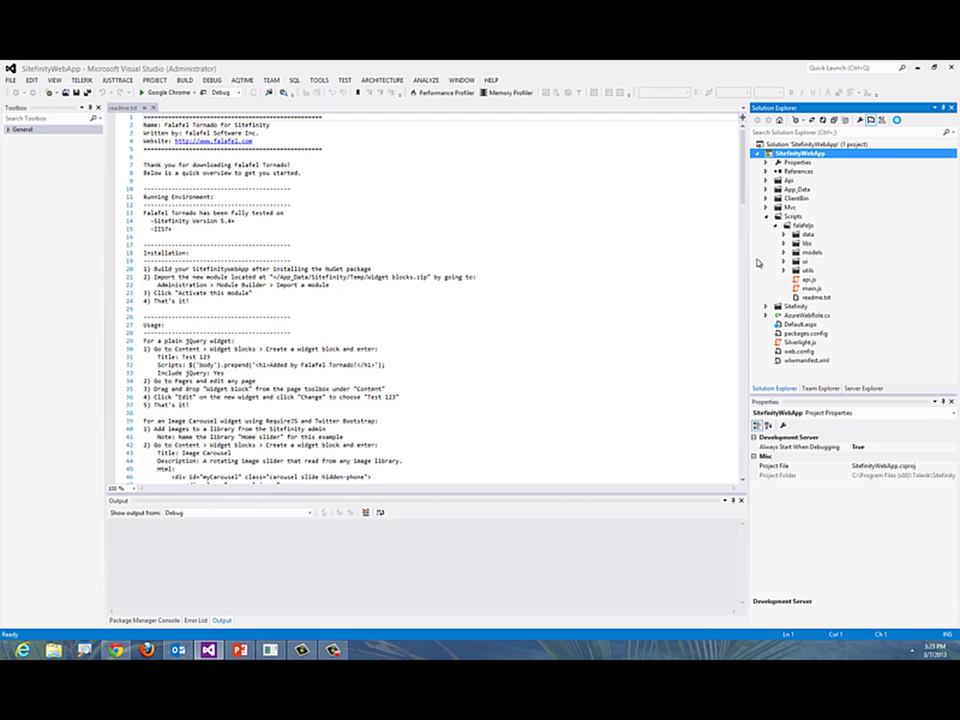
click(767, 216)
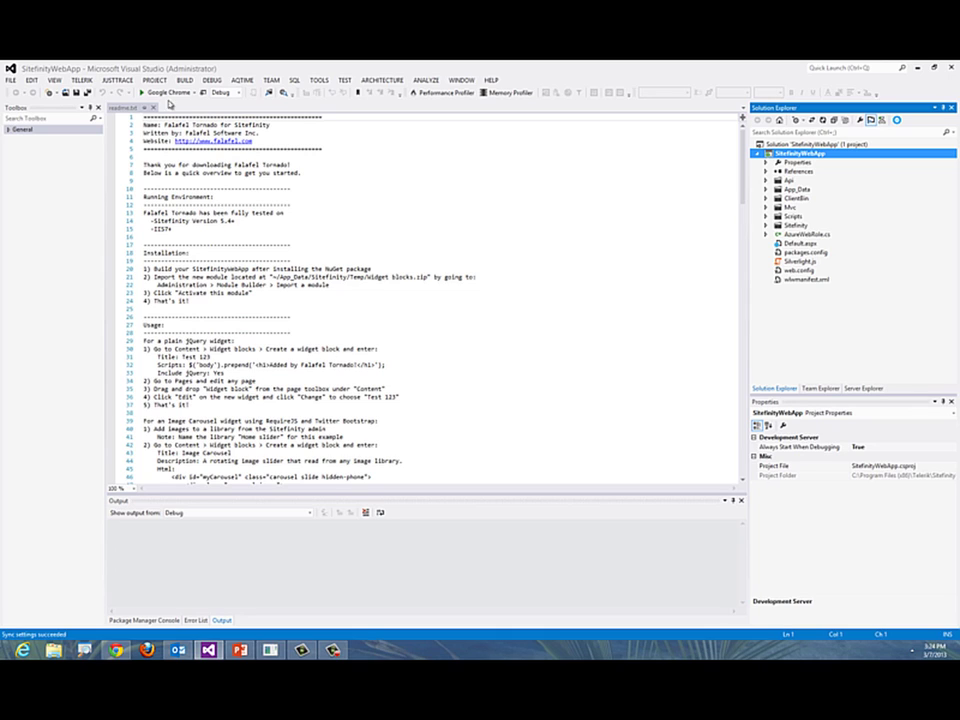
Build and run the web app in Google Chrome, and go to its backend at localhost:60876/sitefinity
click(158, 92)
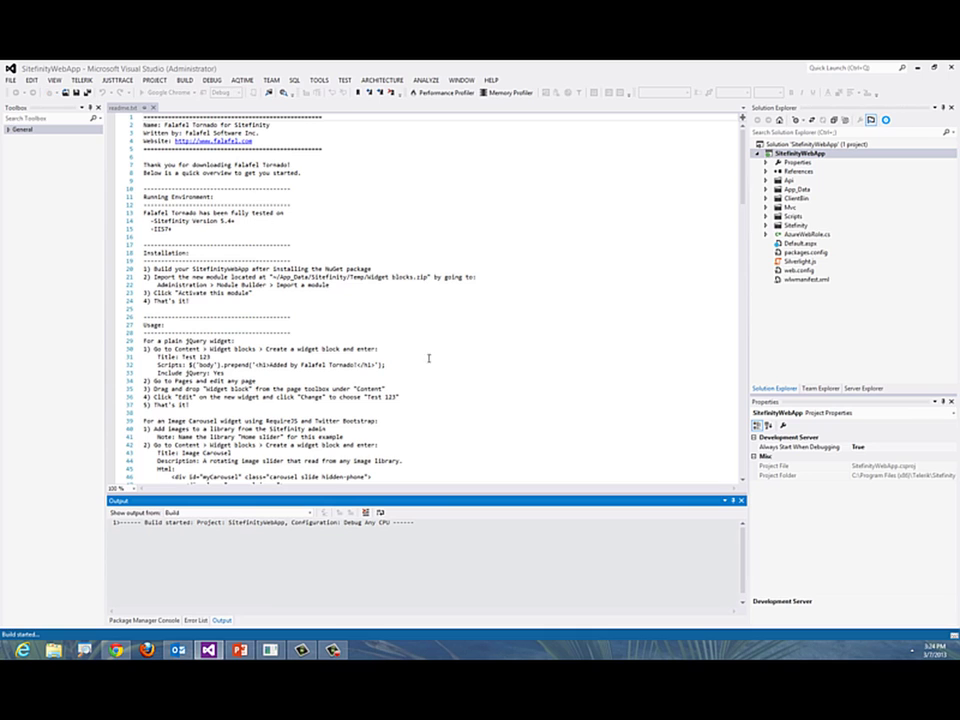
key(Return)
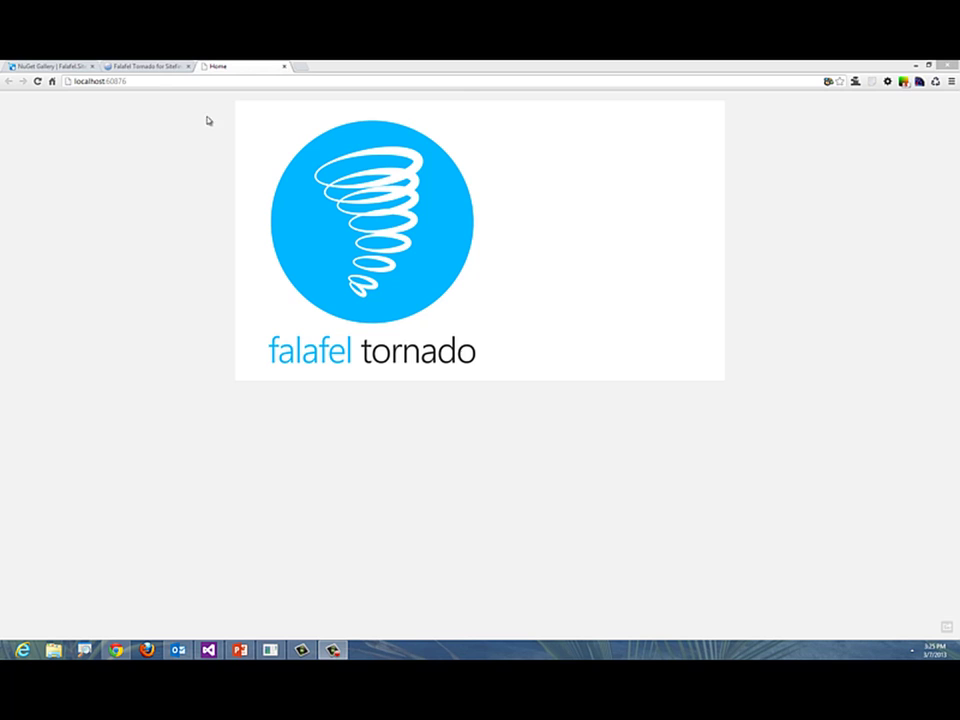
click(162, 83)
click(162, 83)
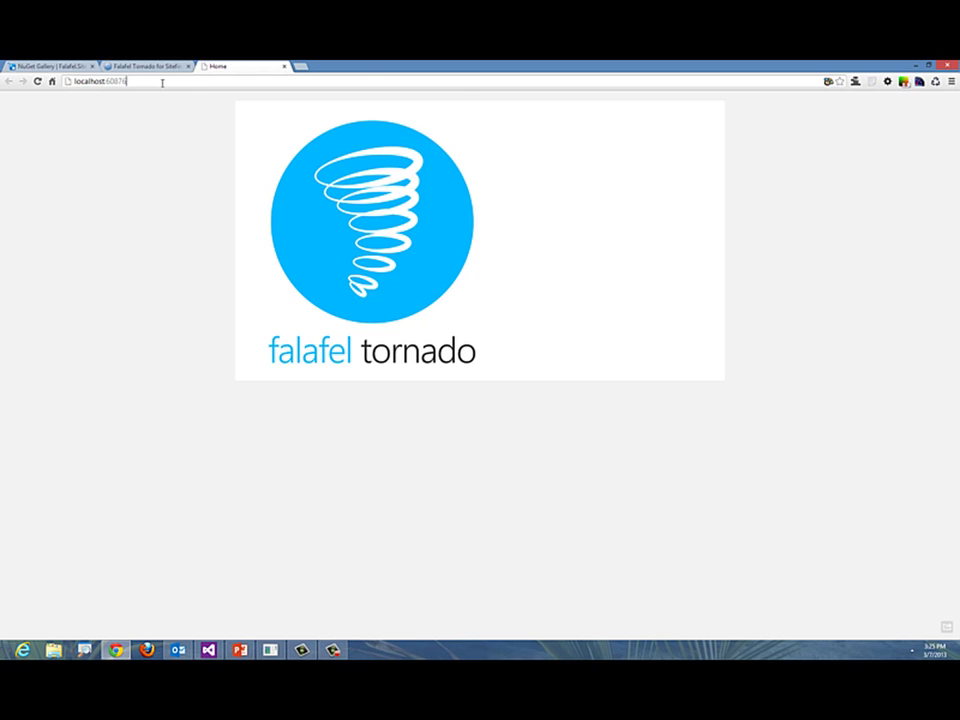
text(/sitefinity)
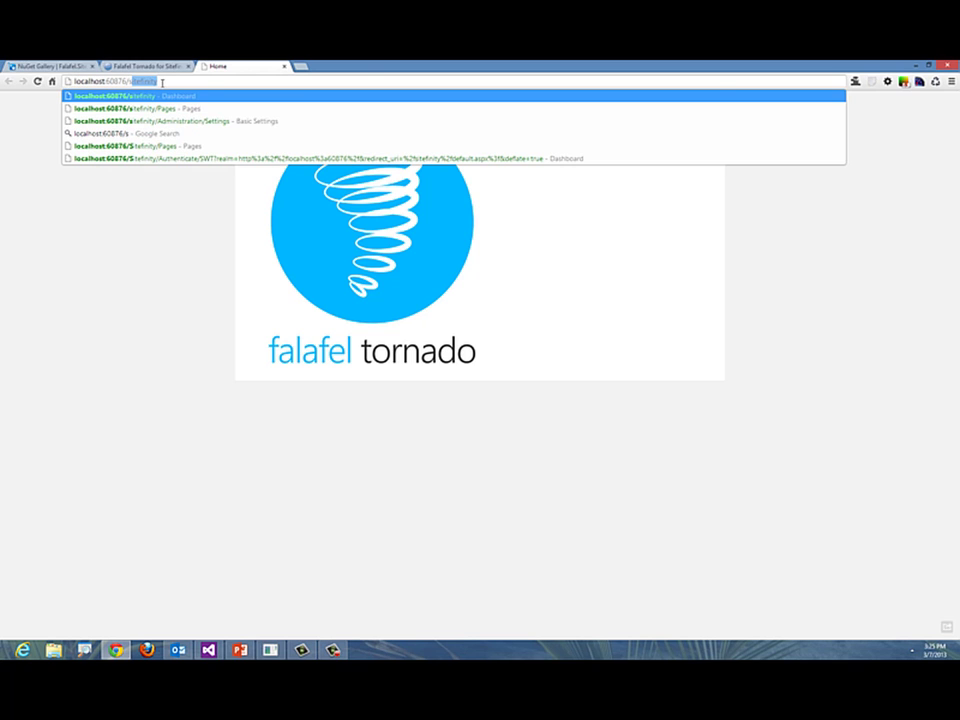
key(Return)
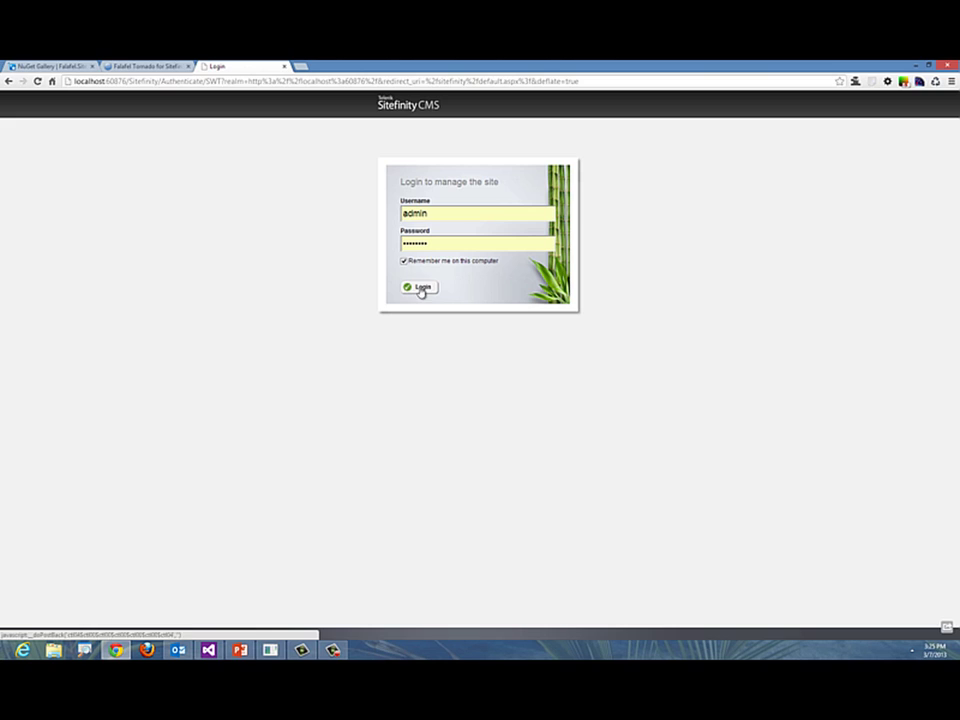
Log in to the Sitefinity backend with the saved credentials and open the module import page of the Module Builder
click(421, 290)
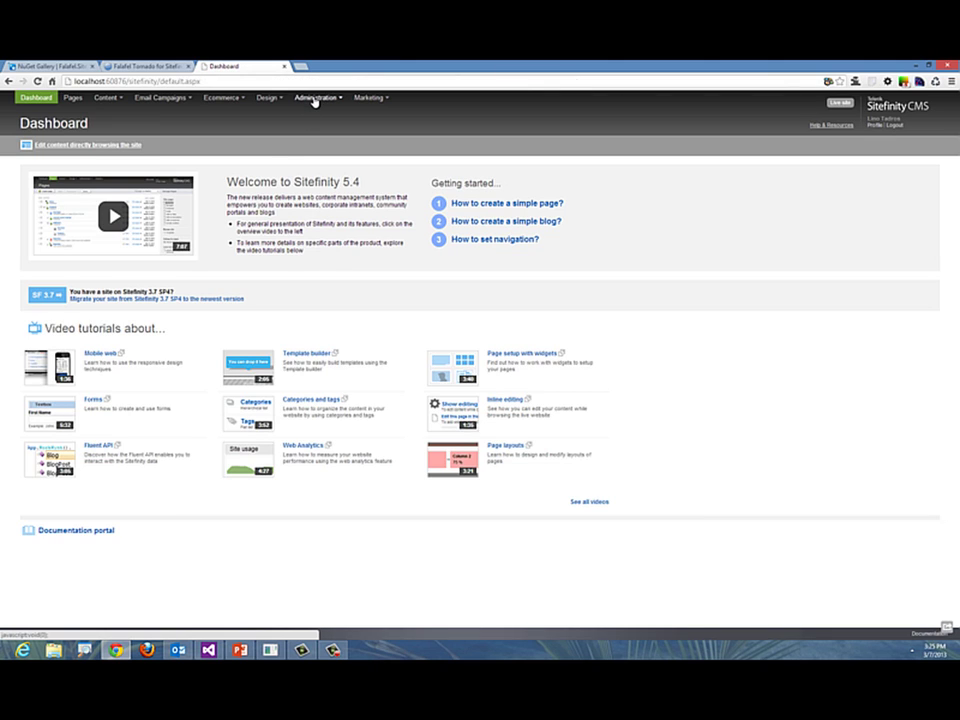
click(314, 99)
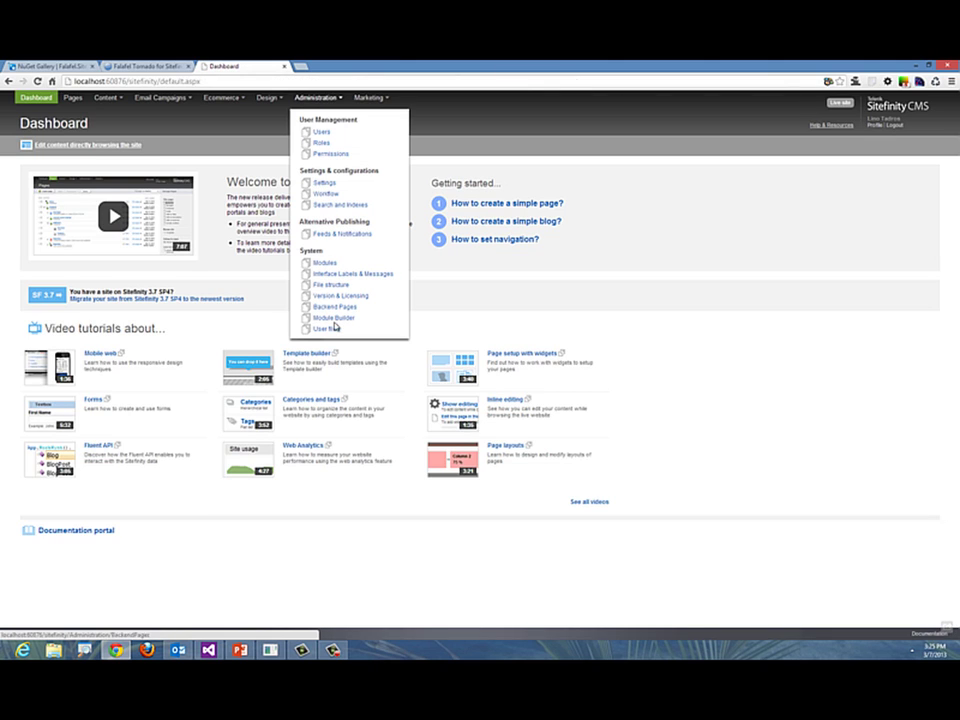
click(337, 318)
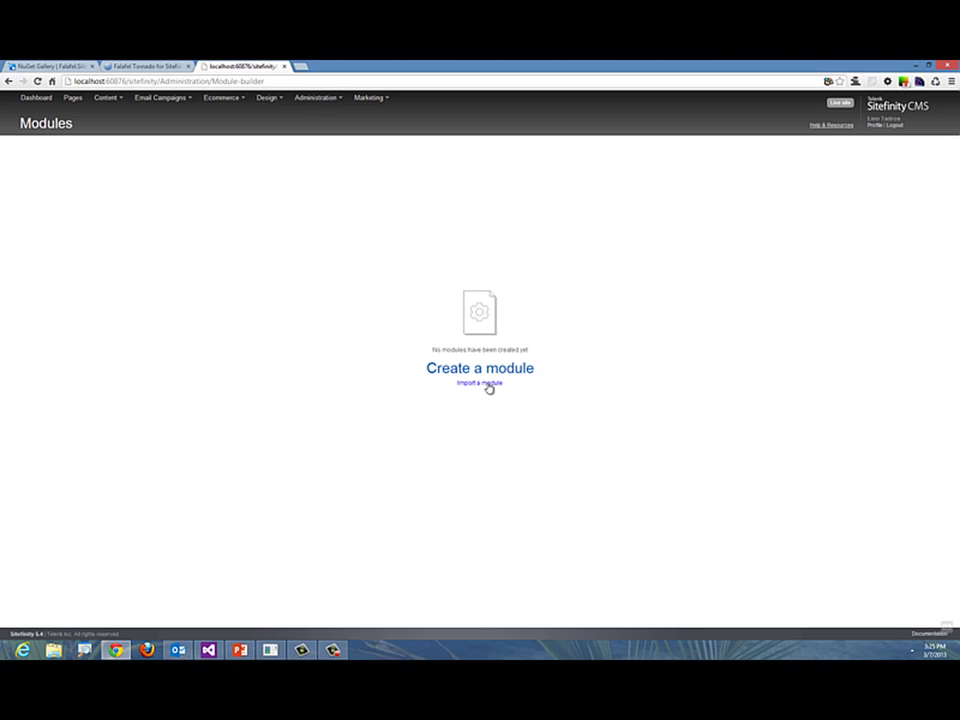
click(487, 383)
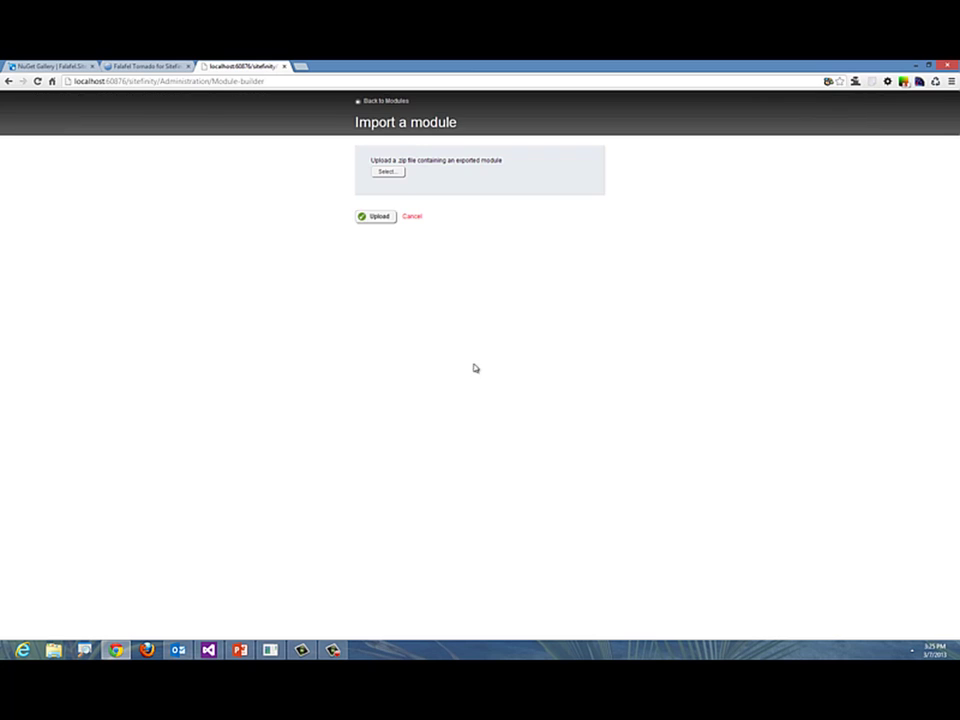
Browse for the module file to import, going to Program Files (x86)\Telerik\Sitefinity 5.4\Projects on Local Disk (C:)
click(388, 173)
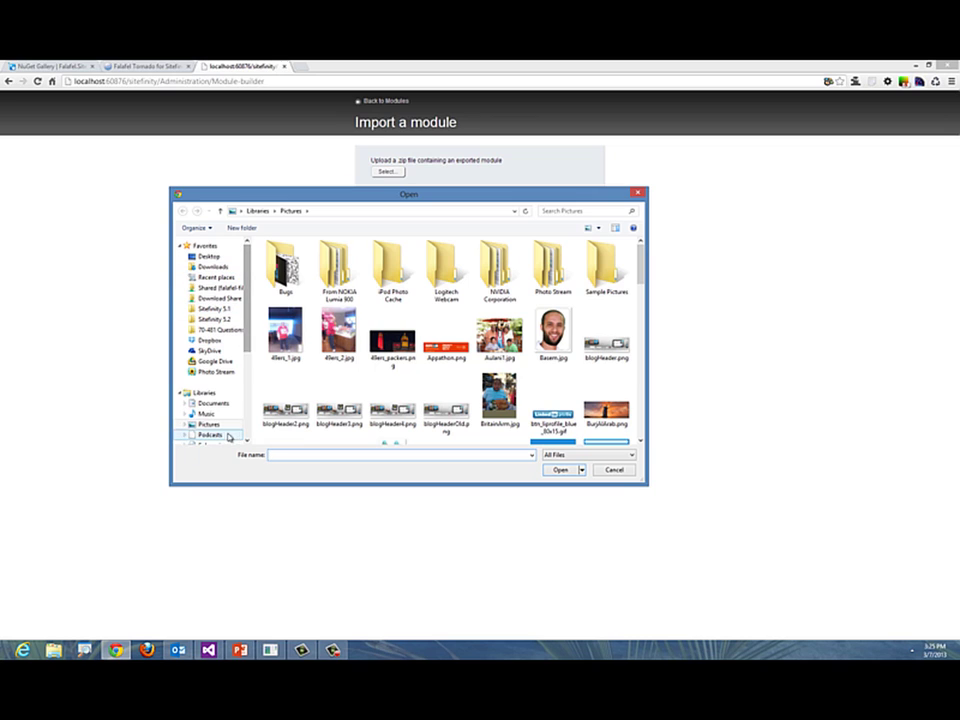
drag(251, 354, 248, 406)
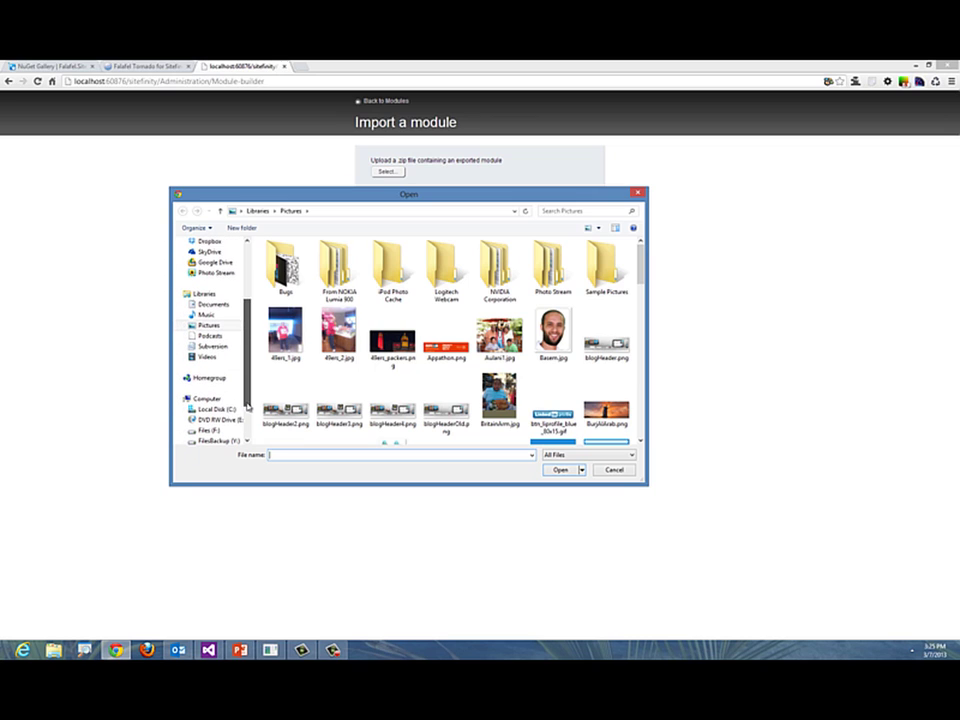
click(212, 398)
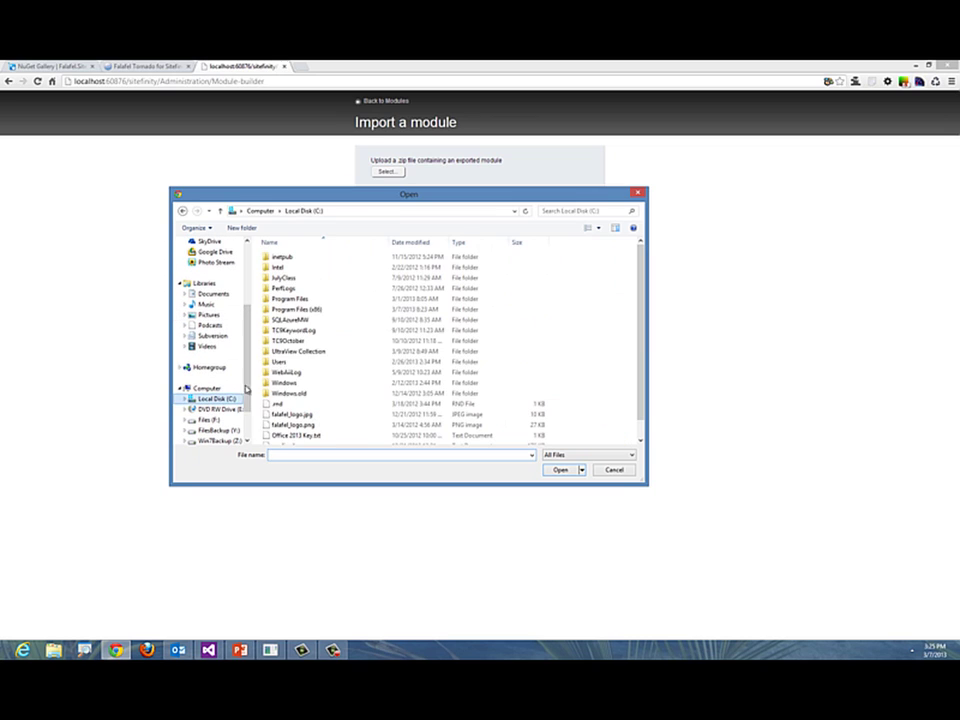
double_click(300, 309)
scroll(313, 312, down, 15)
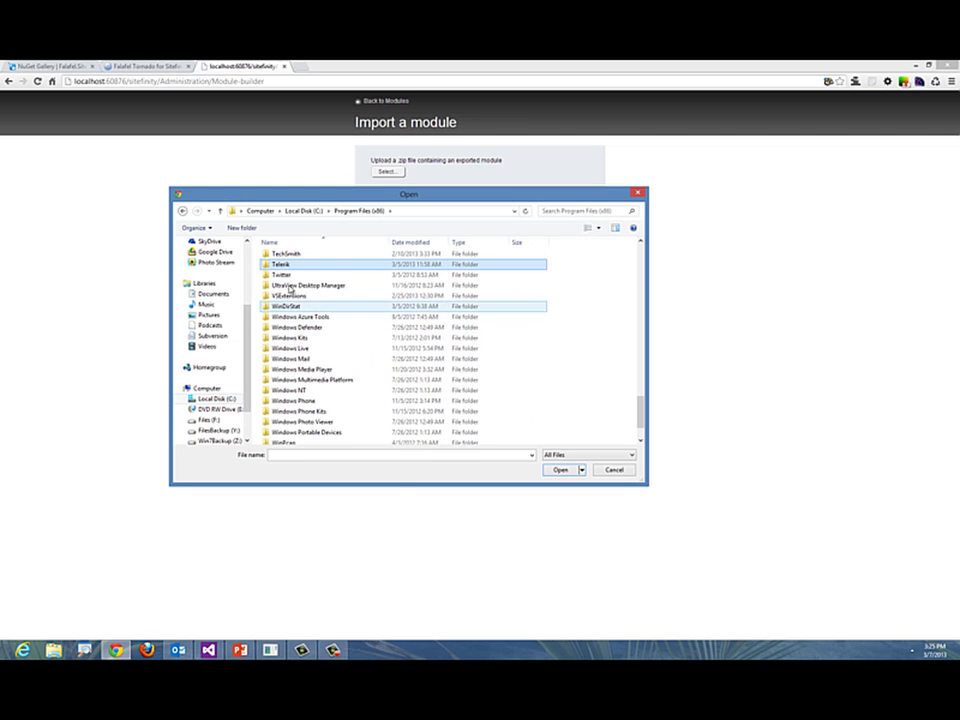
double_click(282, 266)
double_click(300, 424)
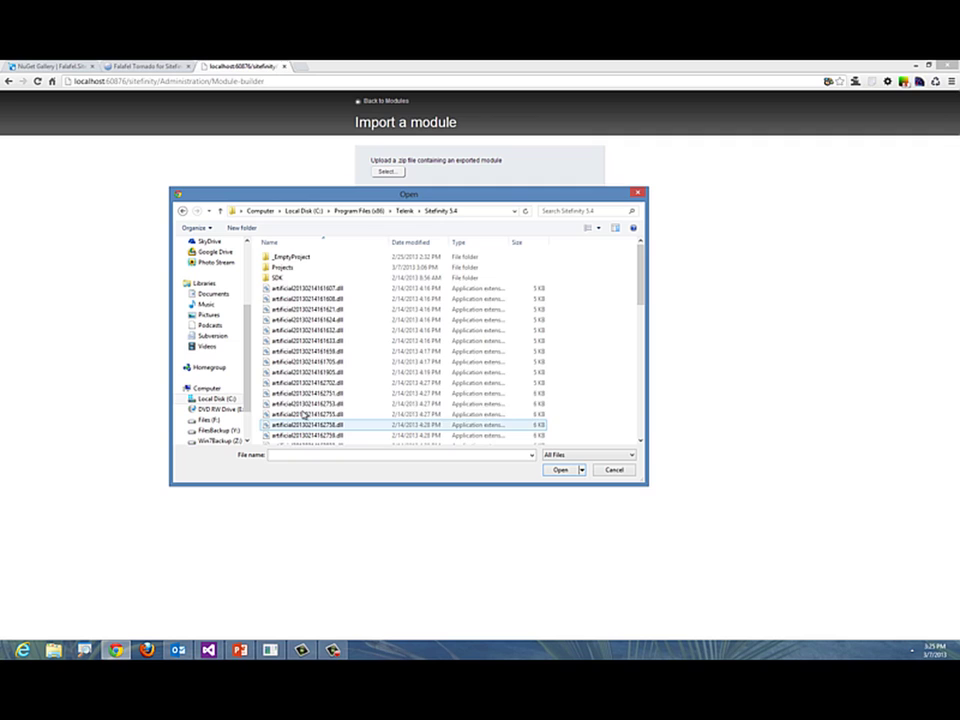
double_click(283, 268)
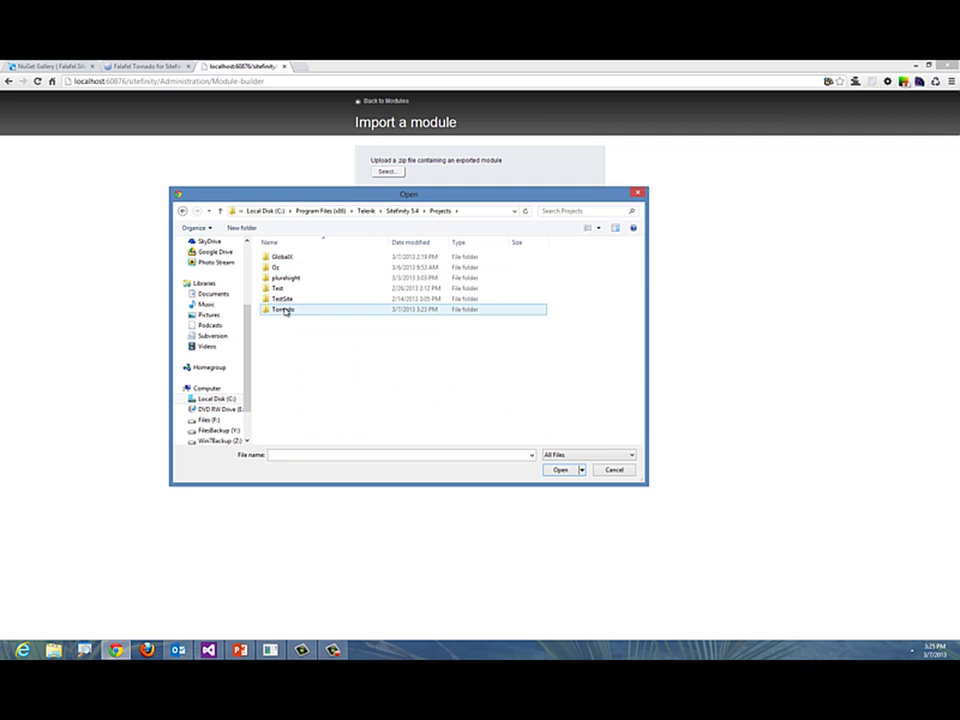
Select Widget blocks.zip from the Tornado project's App_Data\Sitefinity\Temp folder and upload it as a module
double_click(285, 312)
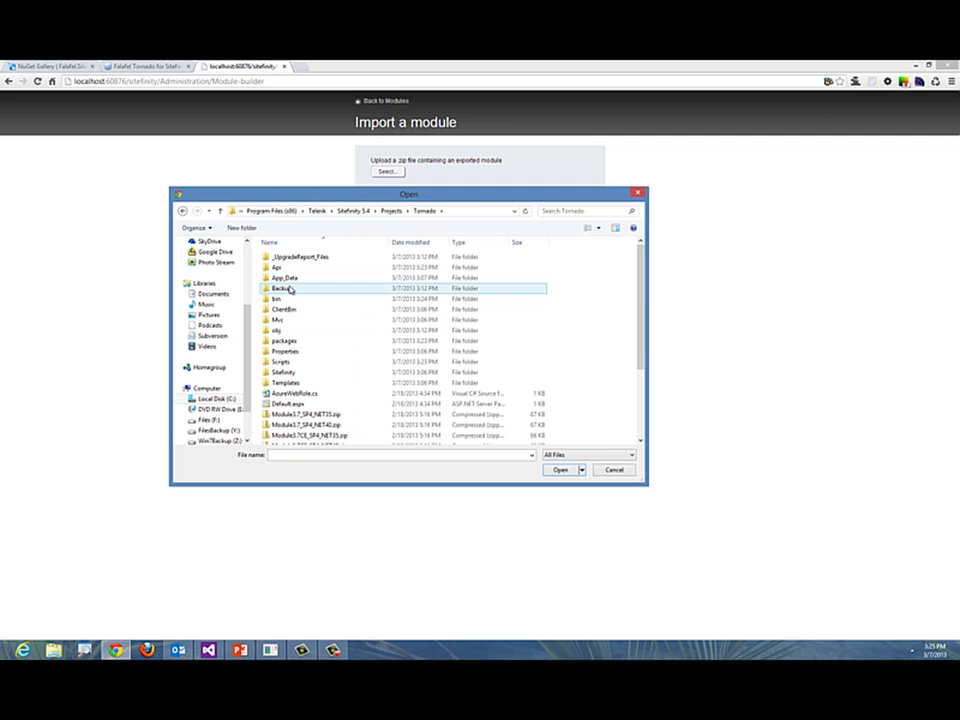
double_click(287, 280)
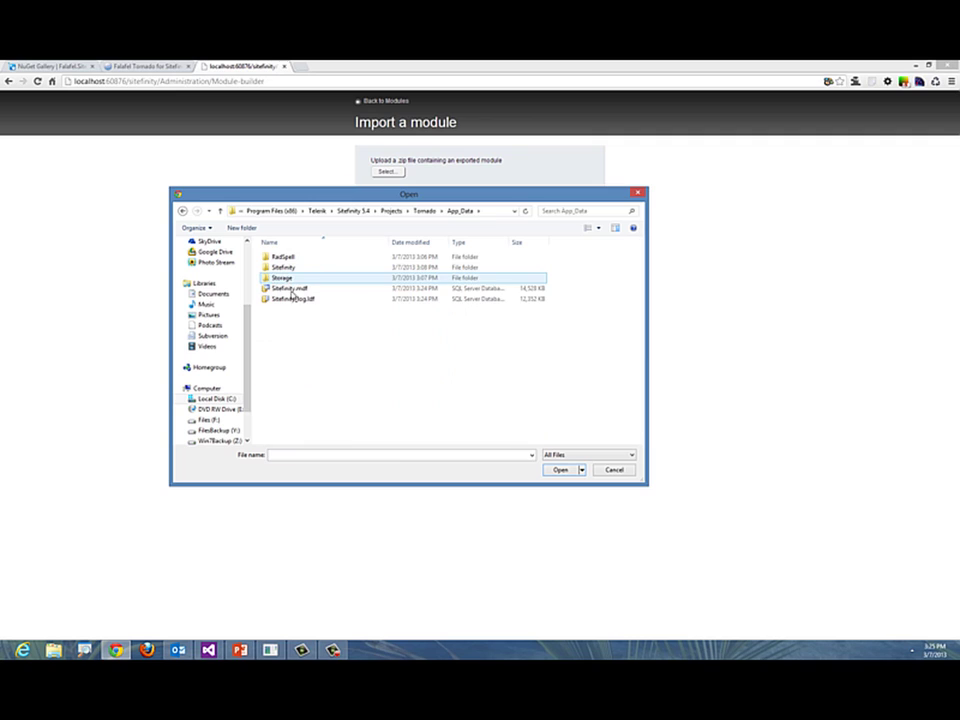
double_click(284, 268)
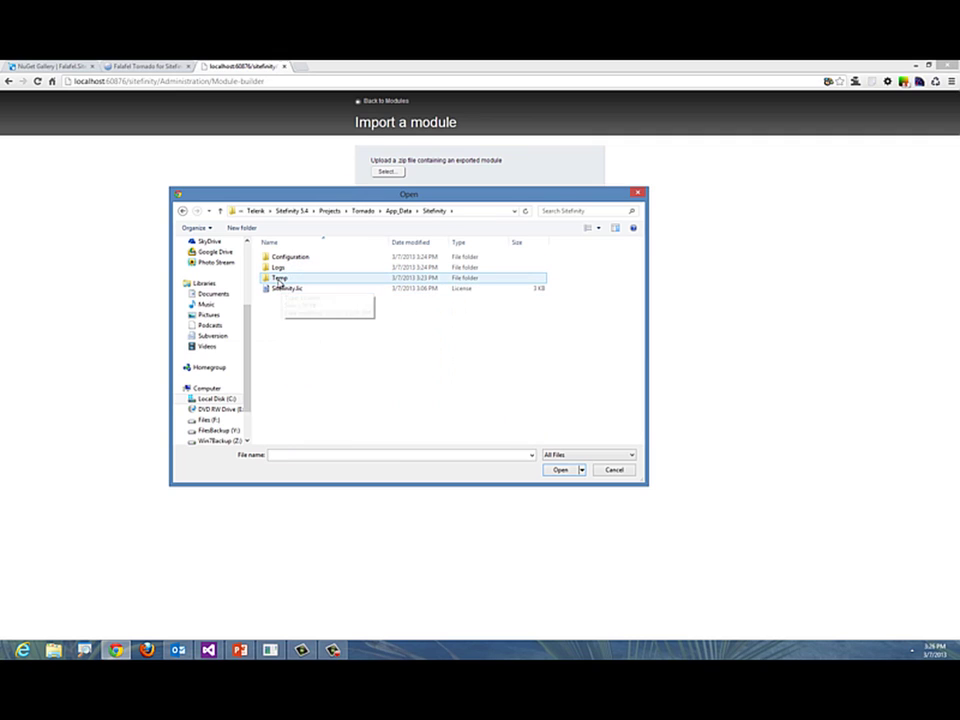
double_click(281, 277)
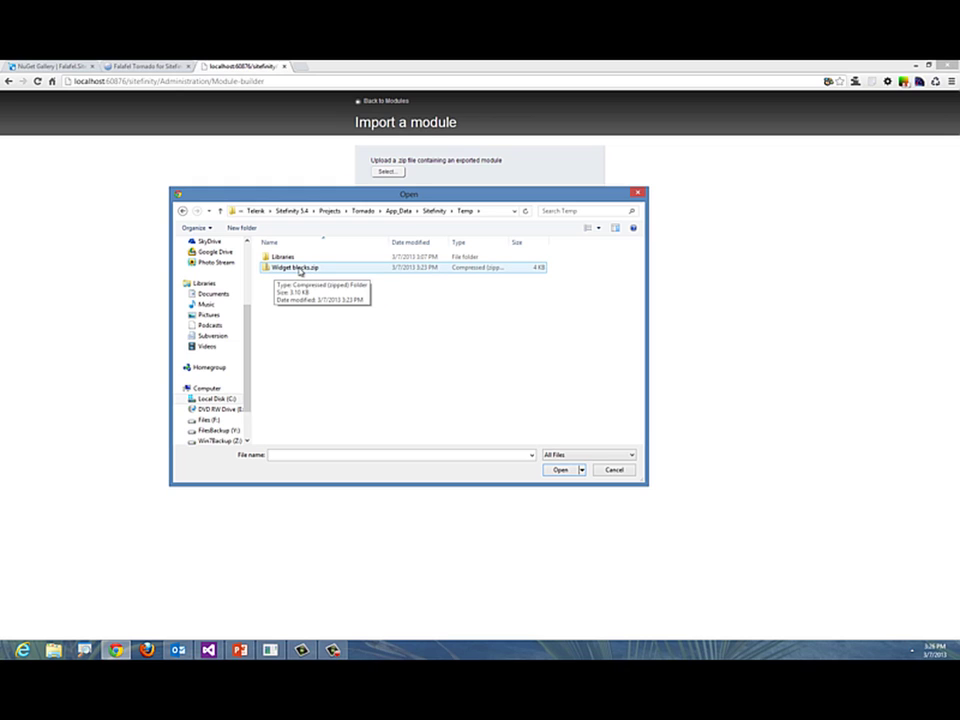
double_click(292, 270)
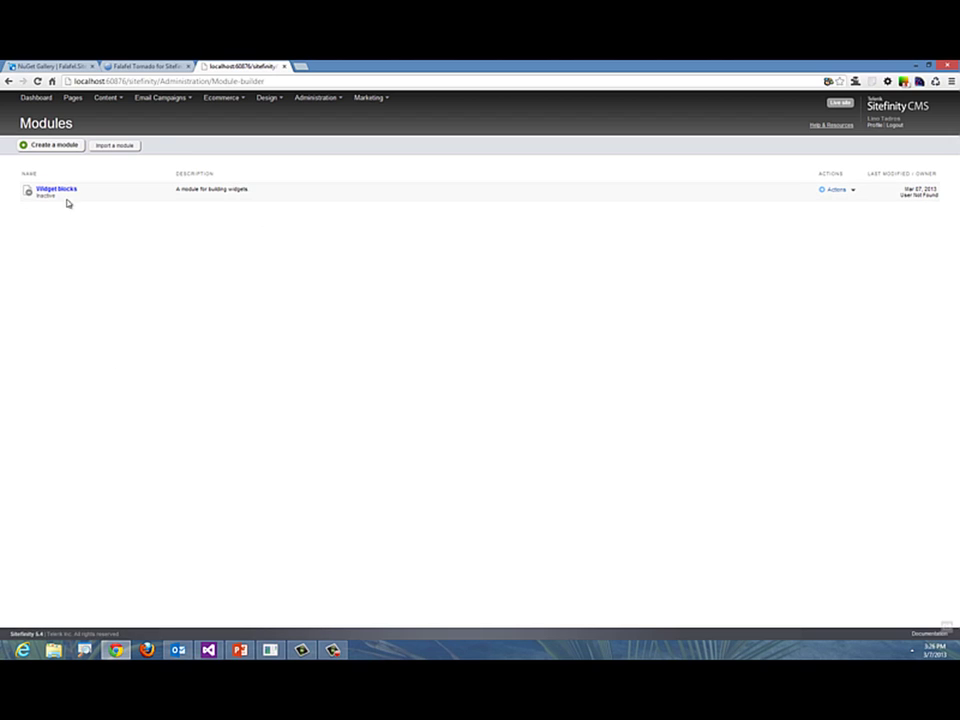
Activate the Widget blocks module and open the form for creating a new widget block
click(853, 194)
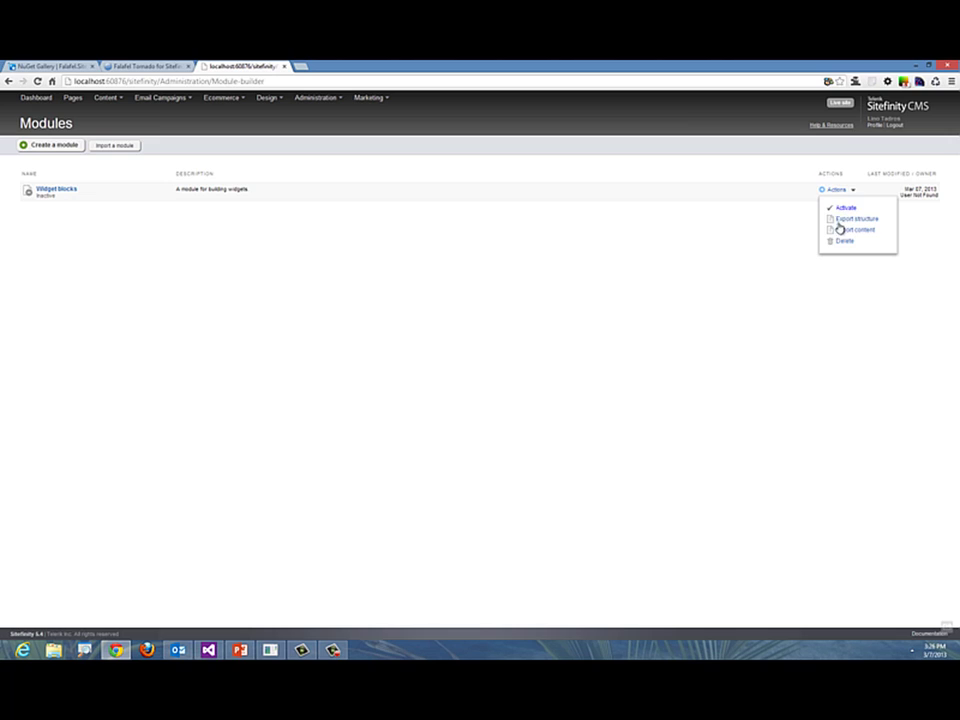
click(845, 208)
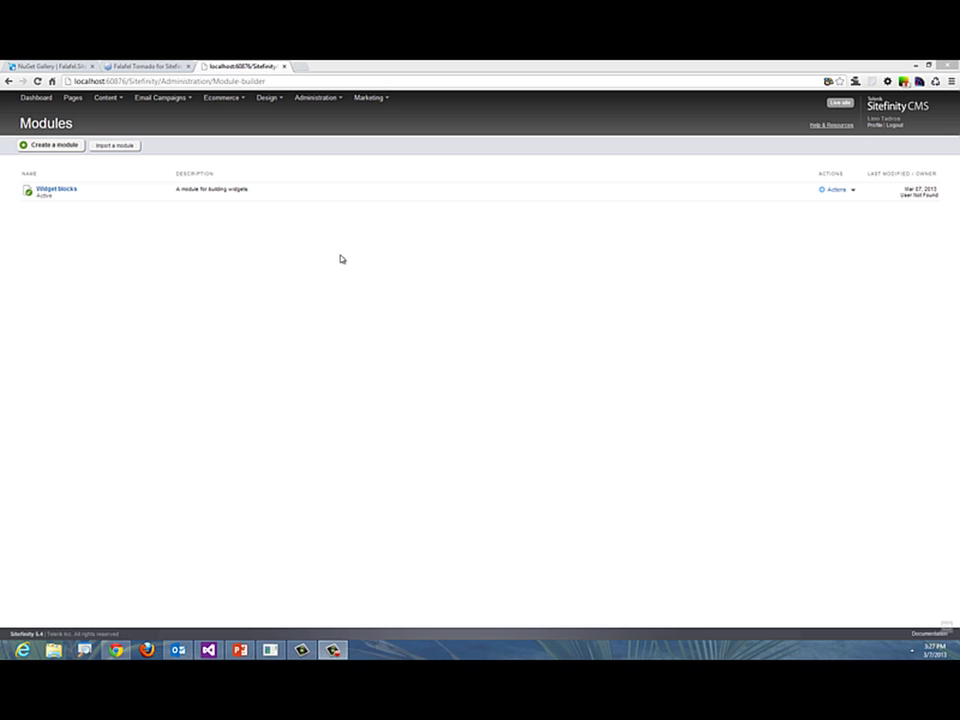
click(110, 99)
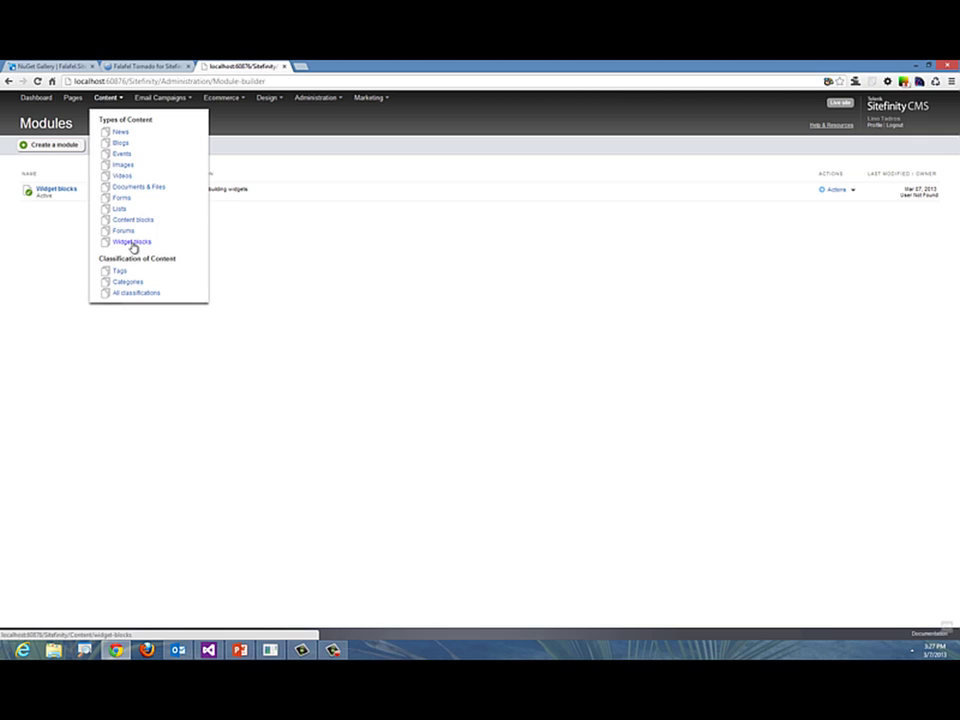
click(153, 292)
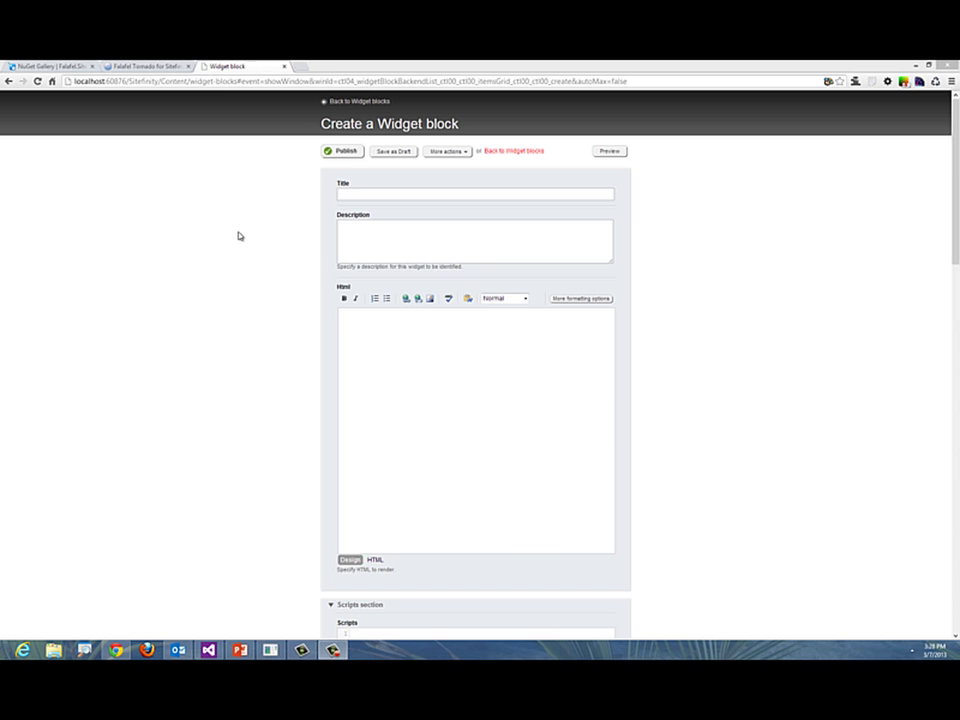
Title the new widget block "Test" and describe it as "This is my first Tornado"
click(349, 195)
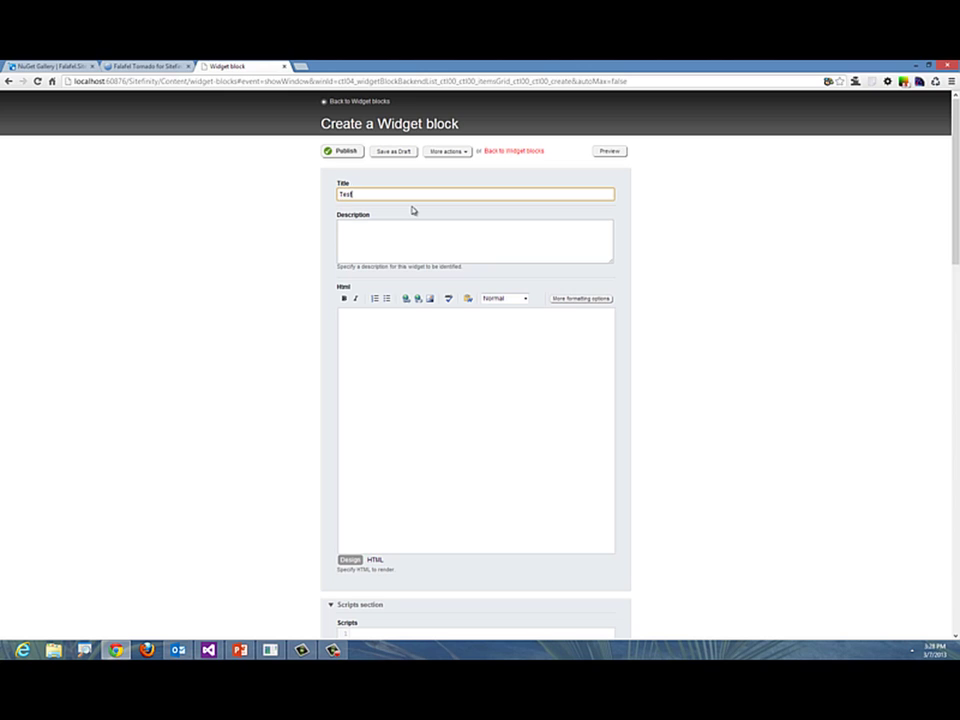
click(390, 226)
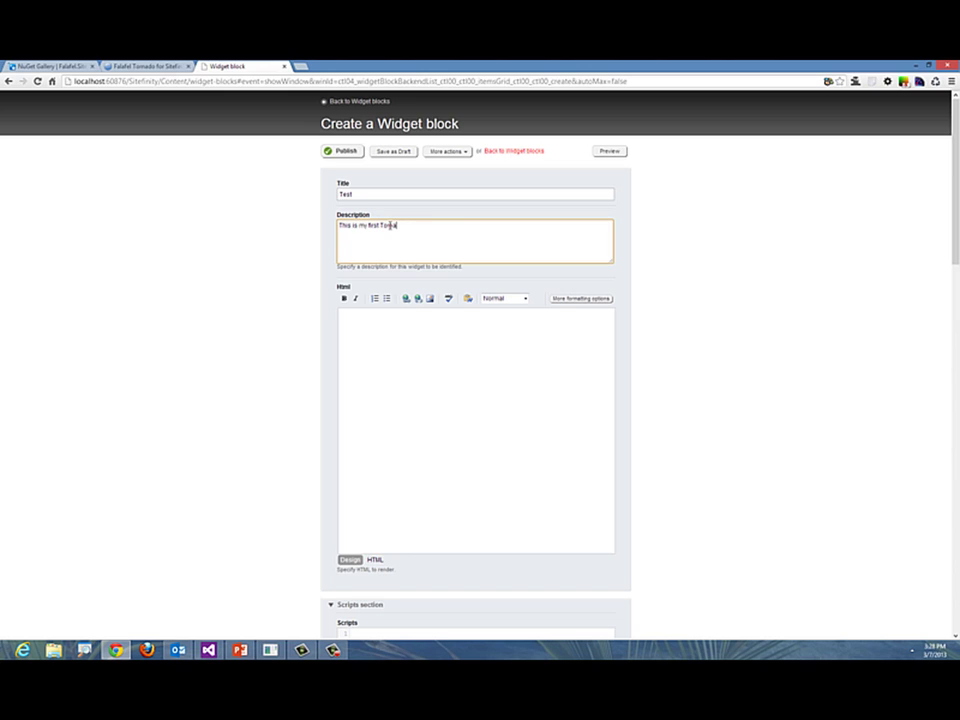
click(373, 330)
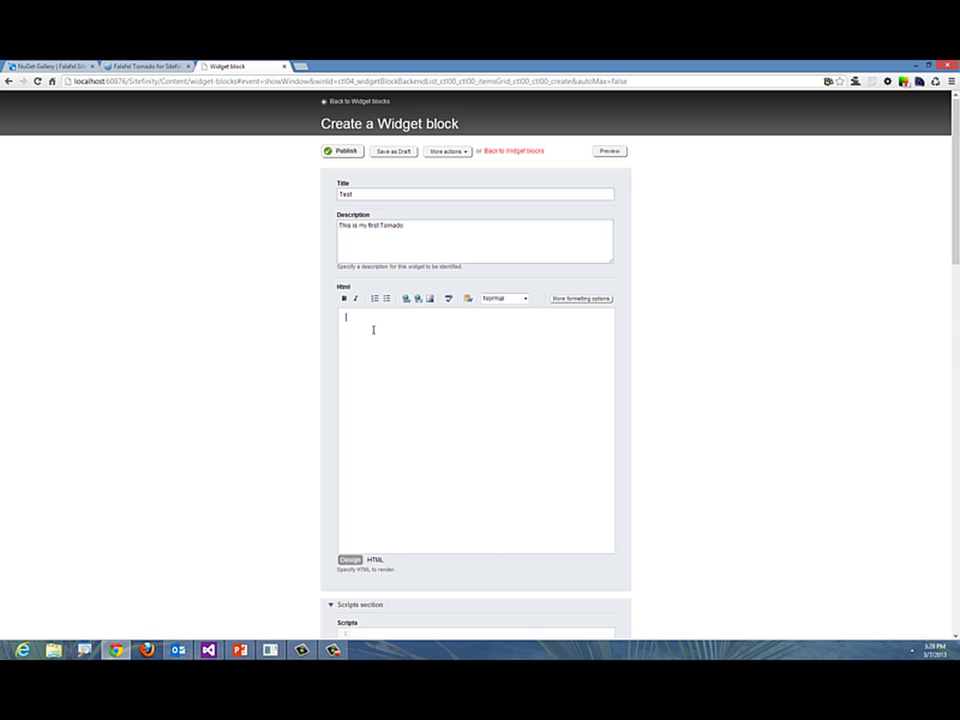
scroll(371, 463, down, 2)
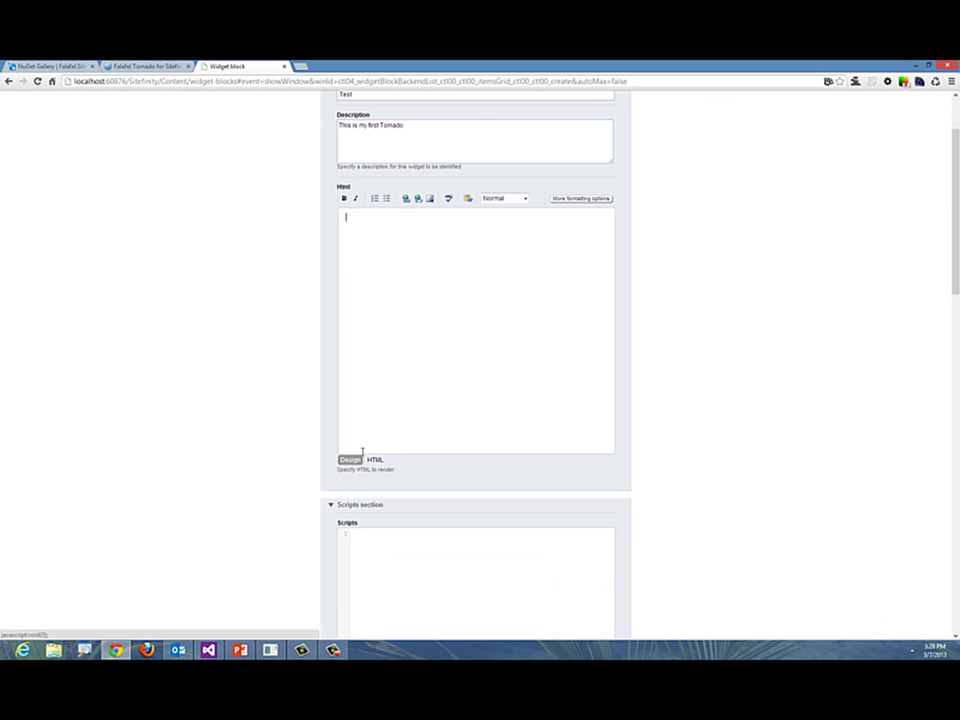
scroll(360, 452, up, 2)
Copy the script $('body').prepend('<h1>Added by Falafel Tornado!</h1>'); from readme.txt in Visual Studio into the widget block's Scripts field in Chrome
click(209, 650)
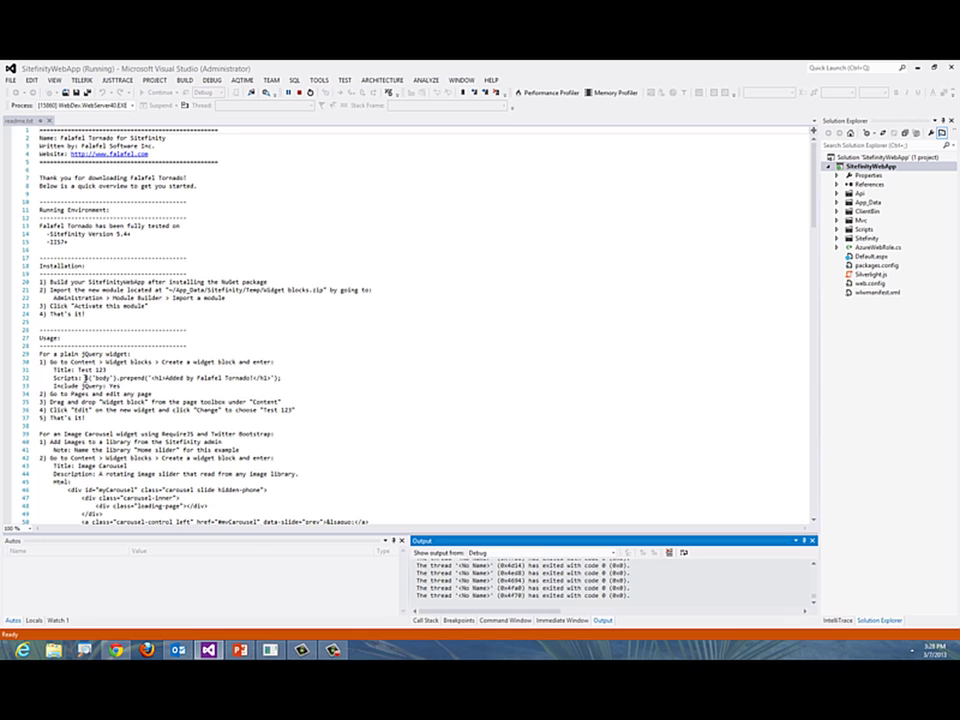
drag(86, 378, 282, 378)
key(ctrl+c)
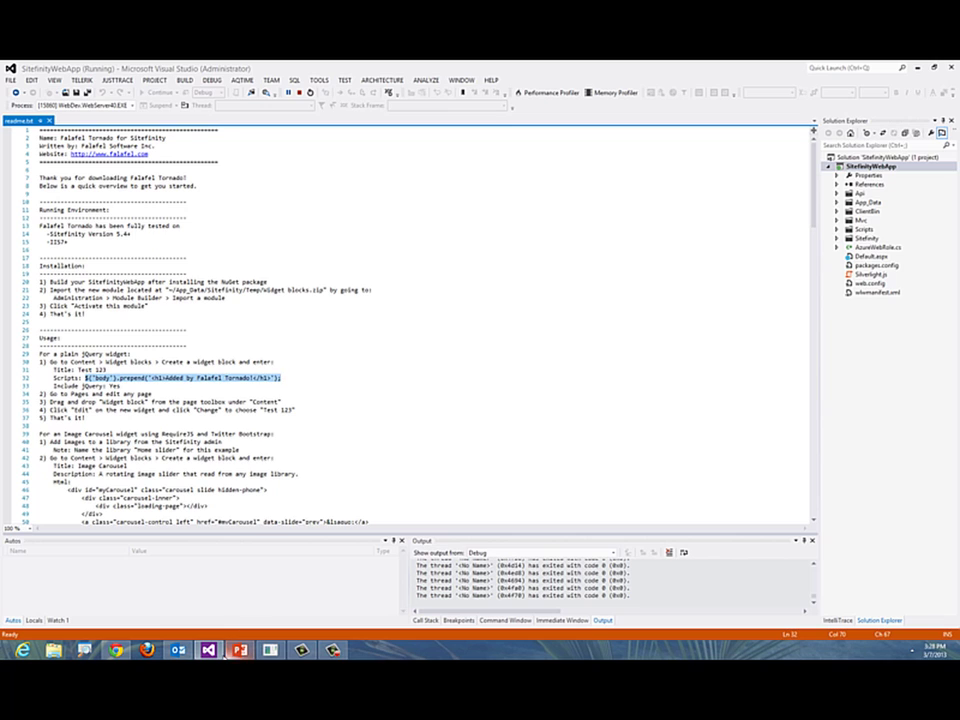
key(alt+Tab)
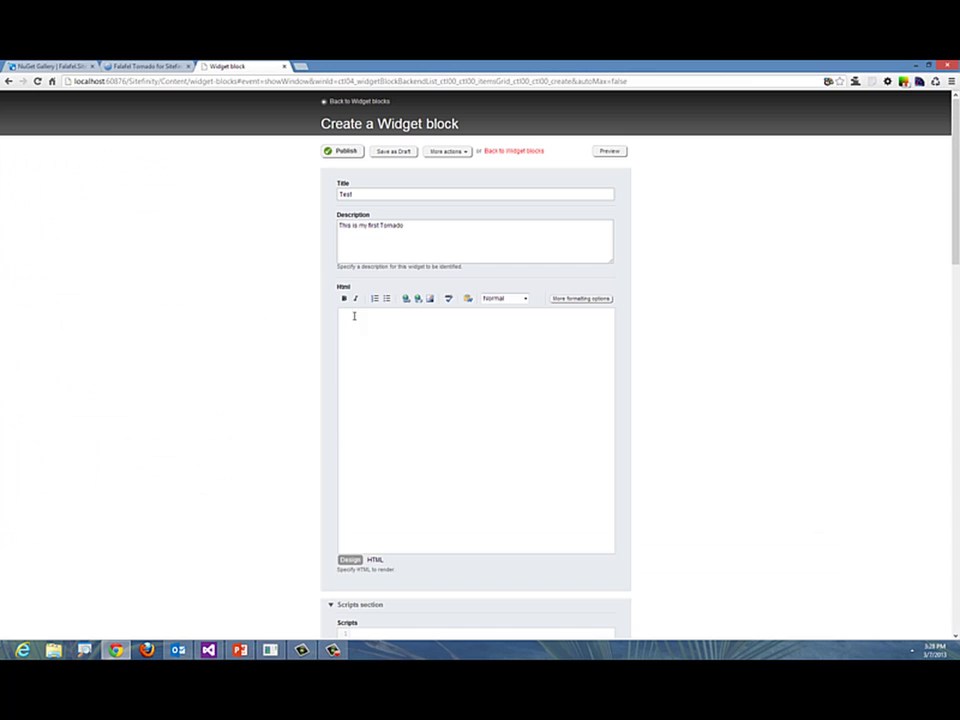
scroll(393, 391, down, 5)
click(384, 400)
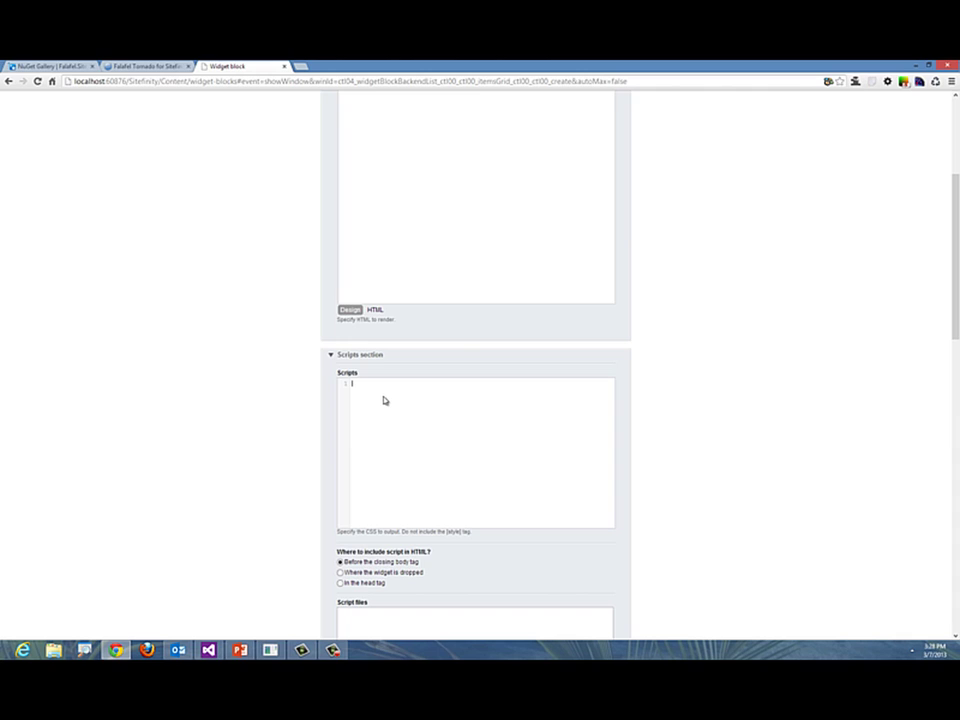
key(ctrl+v)
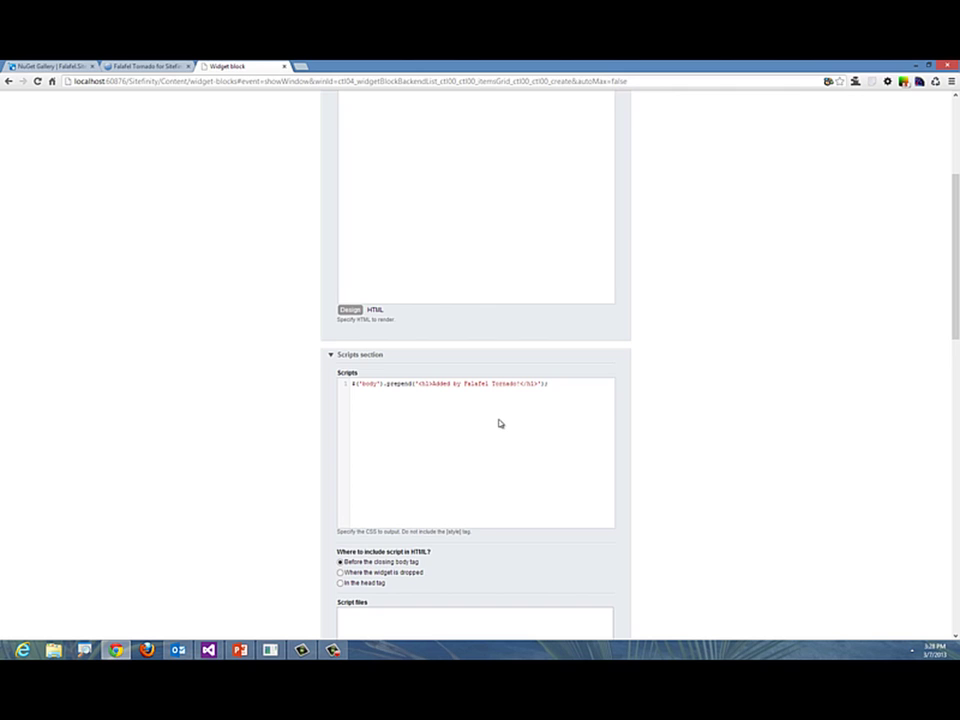
Switch the widget block's Html field from design view to HTML source view
scroll(500, 423, down, 2)
scroll(499, 422, up, 4)
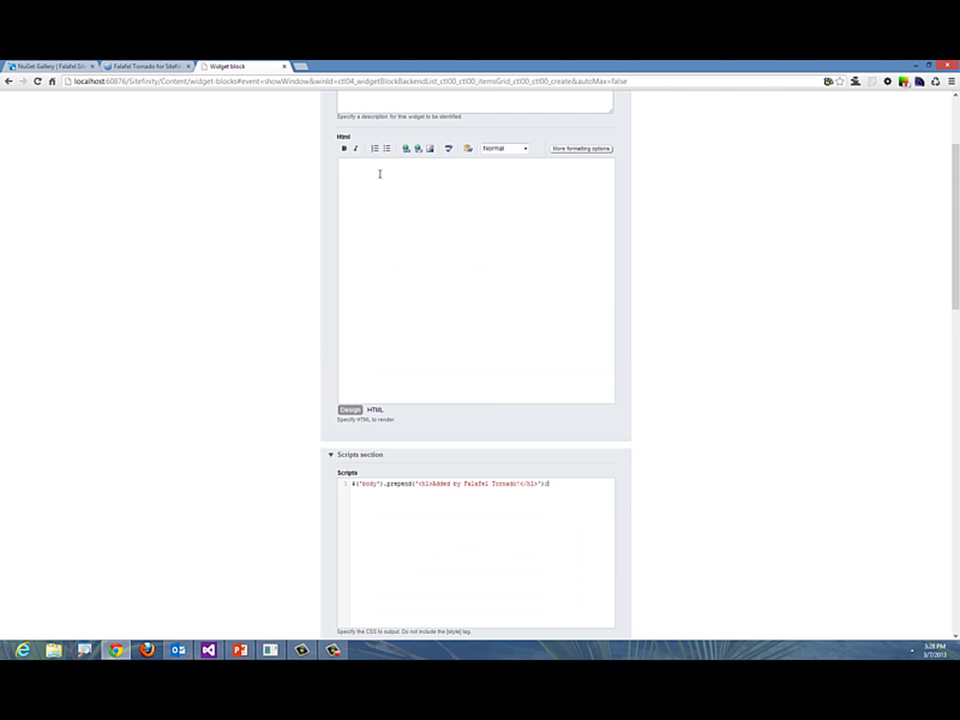
click(375, 410)
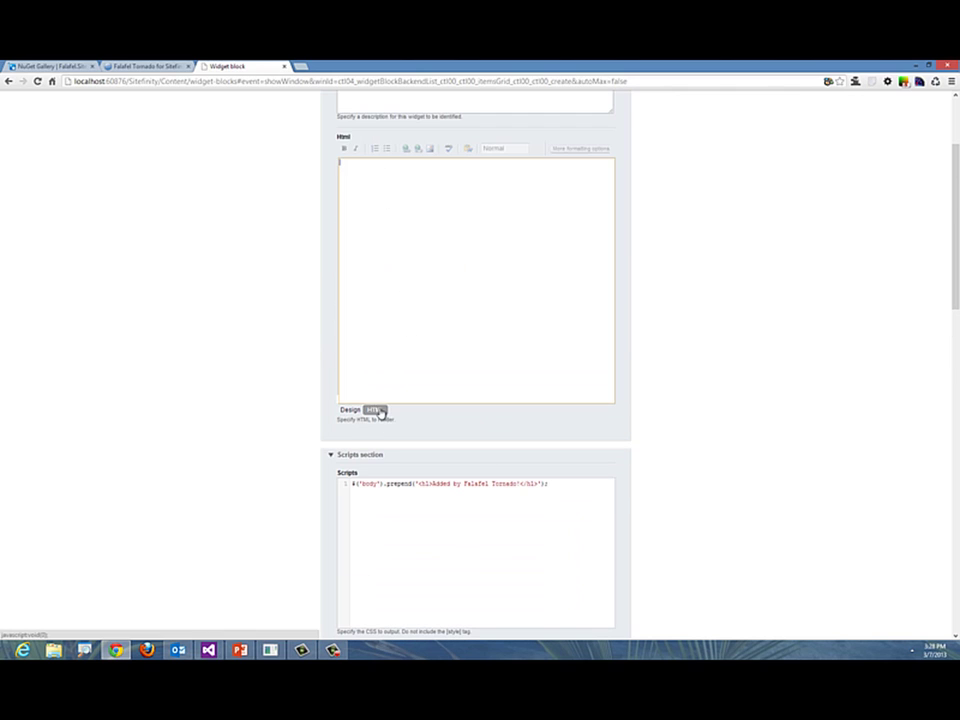
click(367, 180)
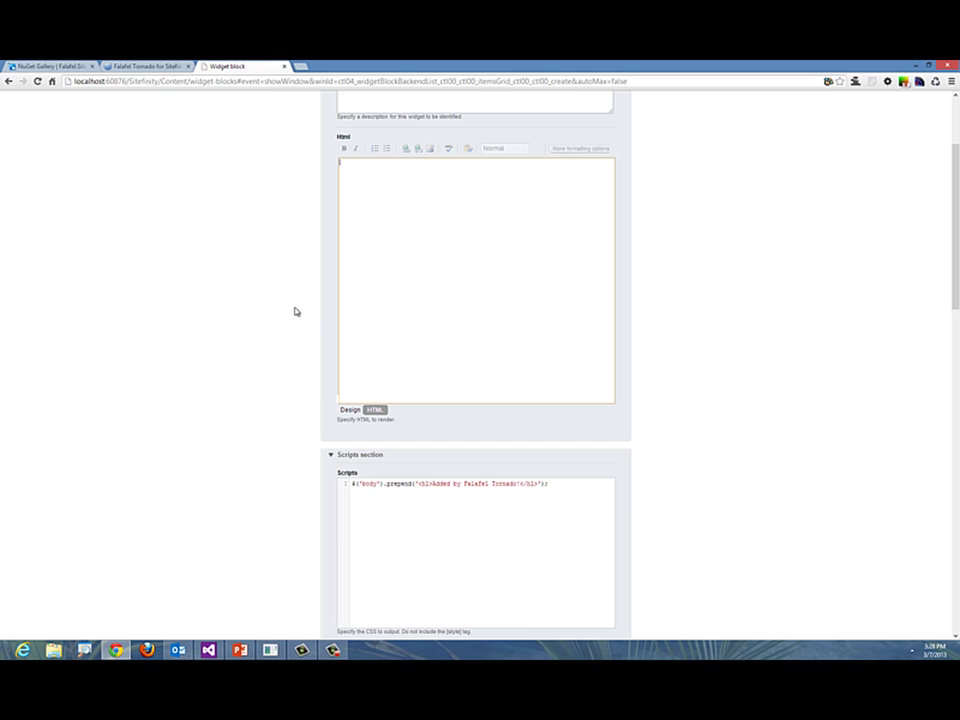
Enable the inclusion of jQuery in the widget block's scripts section
scroll(297, 311, down, 3)
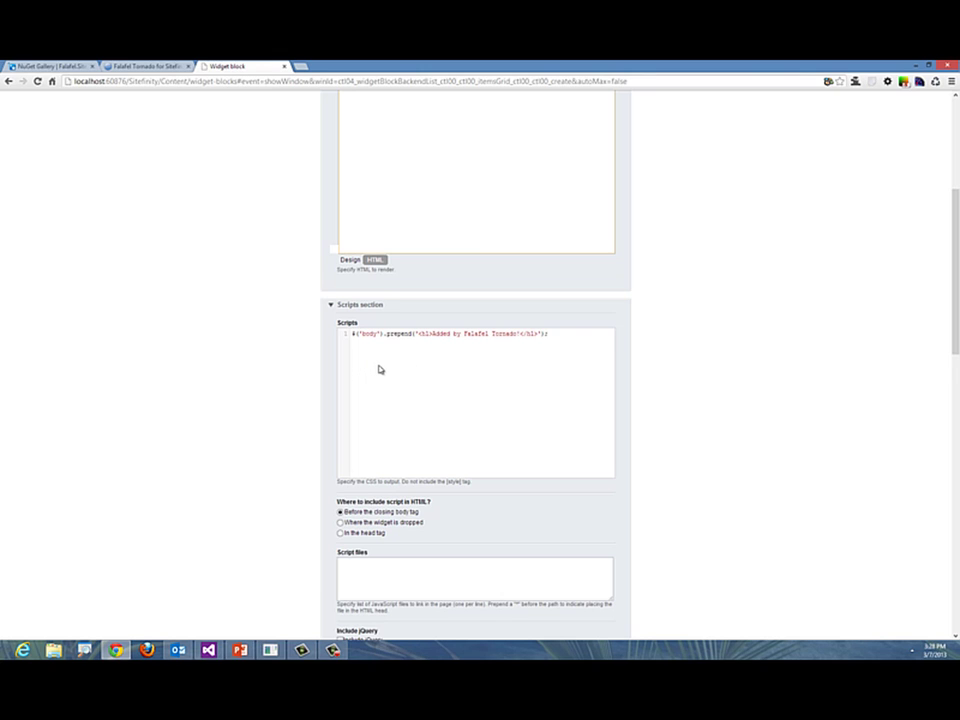
scroll(379, 370, down, 3)
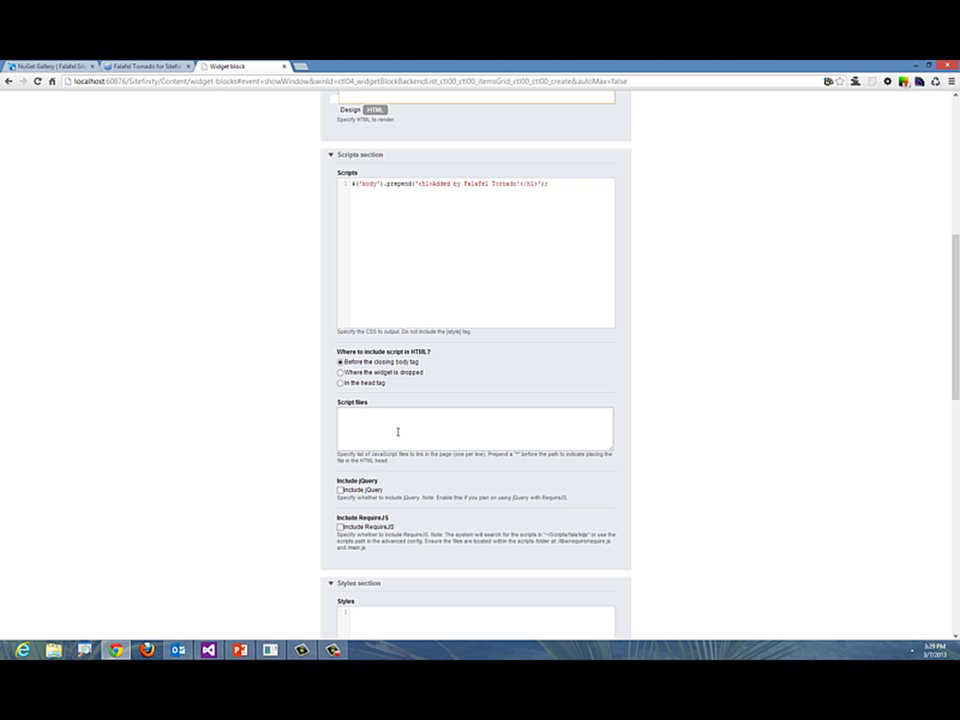
scroll(396, 373, down, 1)
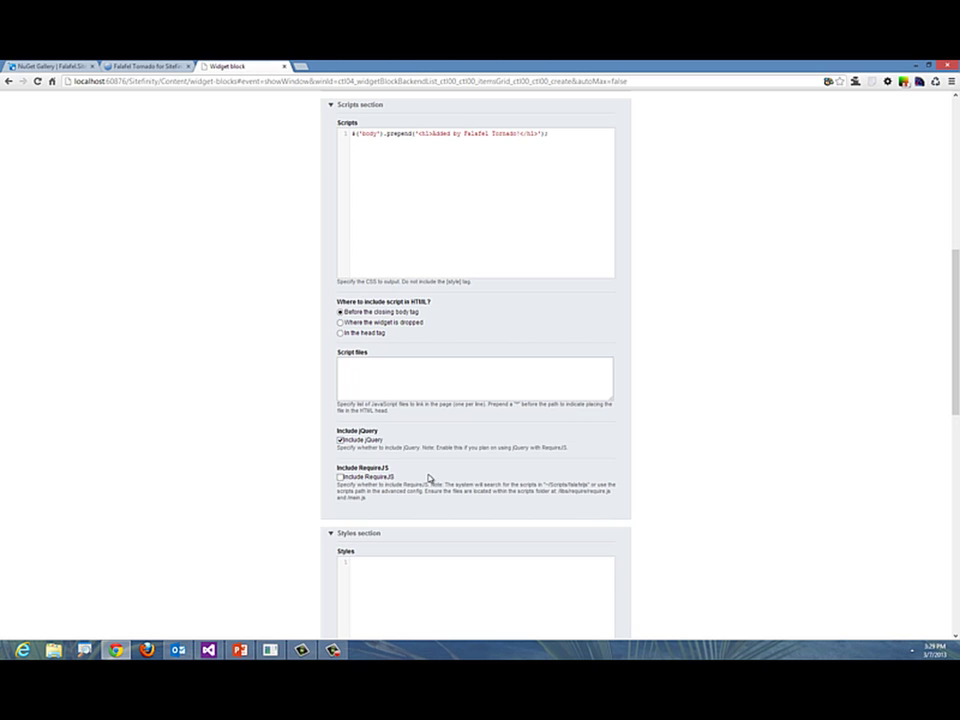
Examine the remaining RequireJS, styles, templates, HTML footer and HTML head options of the widget block form
scroll(429, 478, down, 2)
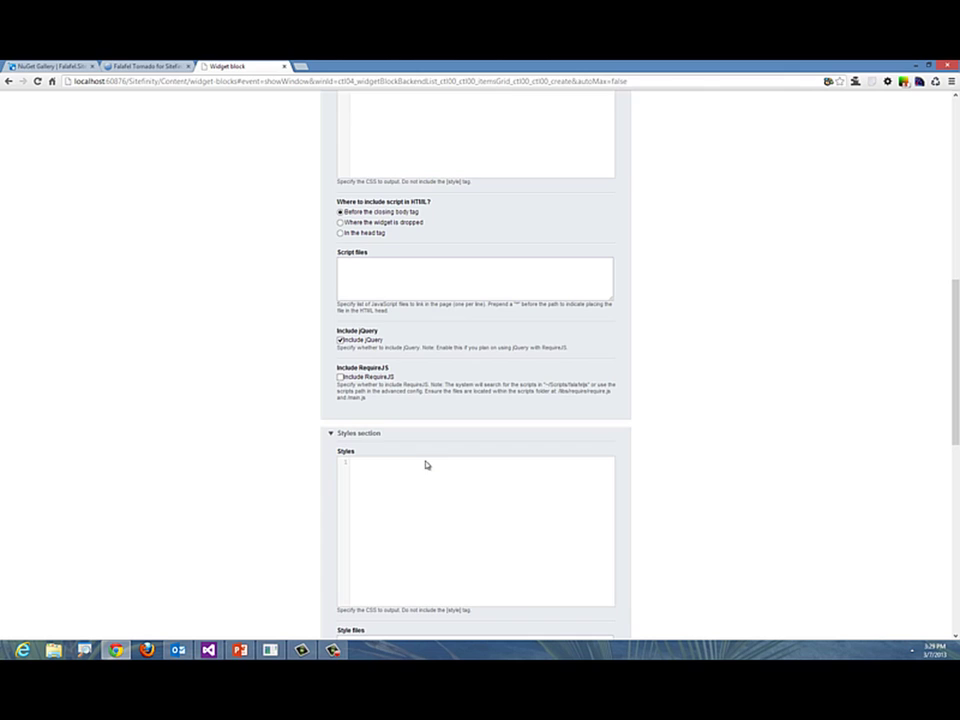
scroll(414, 480, down, 2)
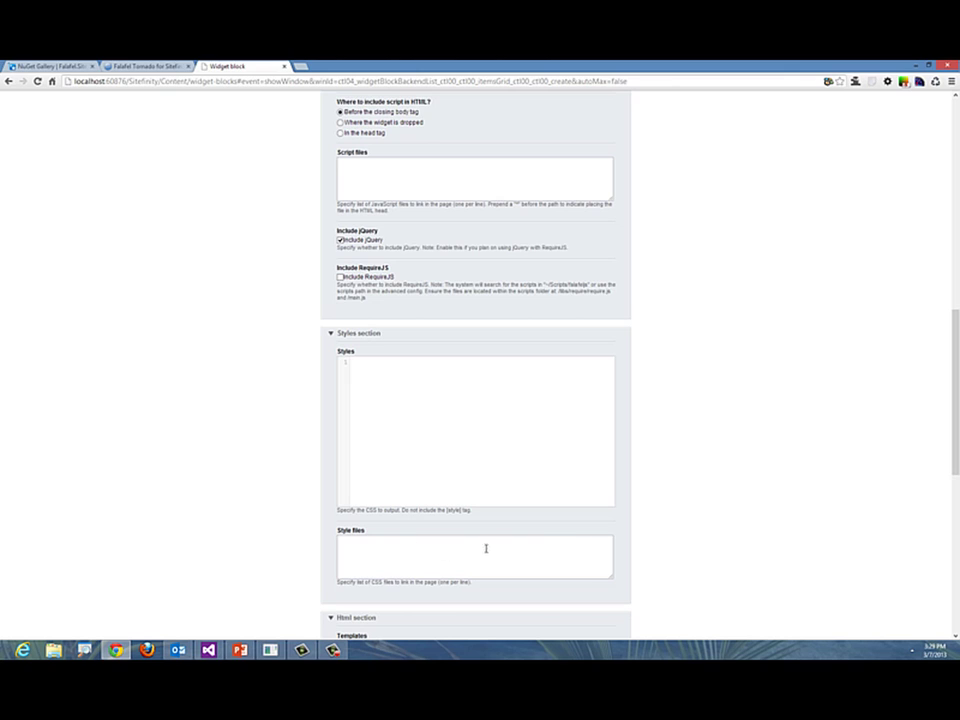
scroll(474, 551, down, 5)
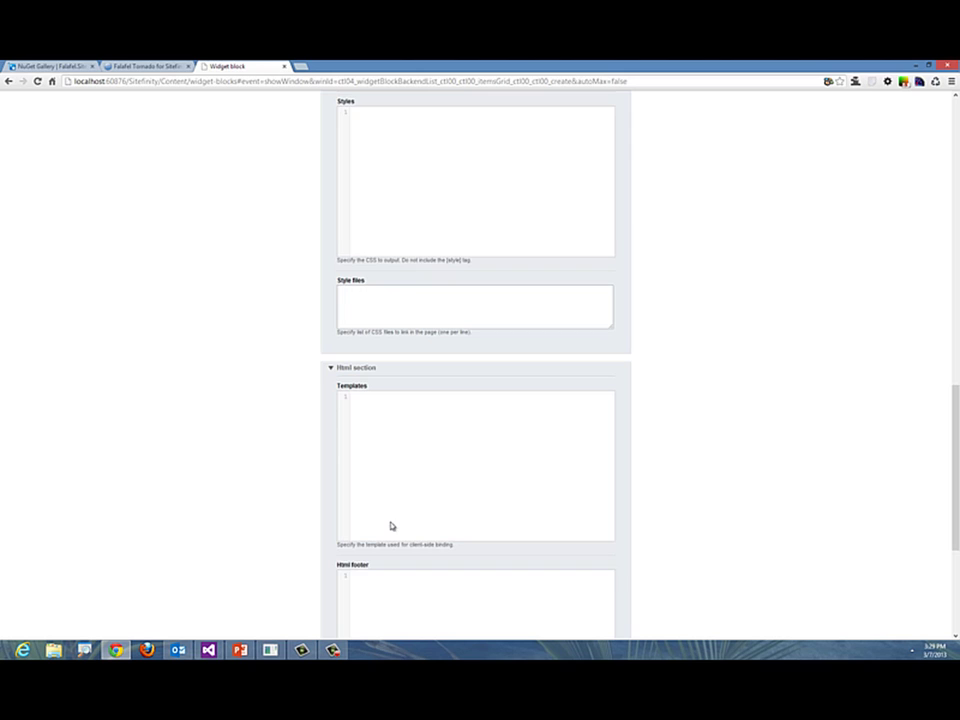
scroll(390, 523, down, 1)
scroll(391, 525, down, 2)
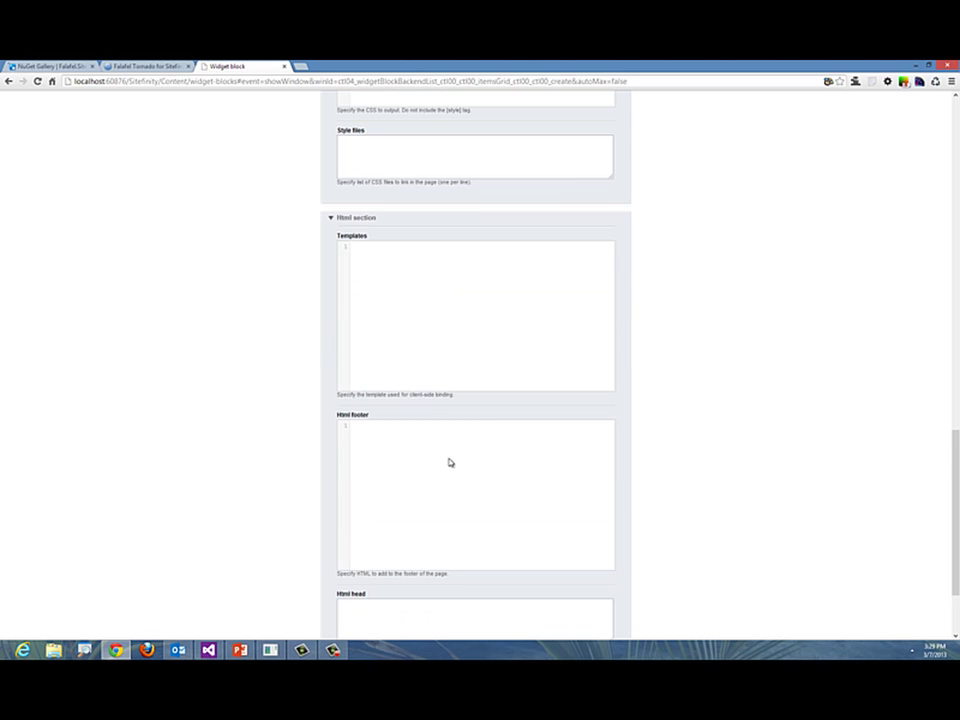
scroll(449, 462, down, 3)
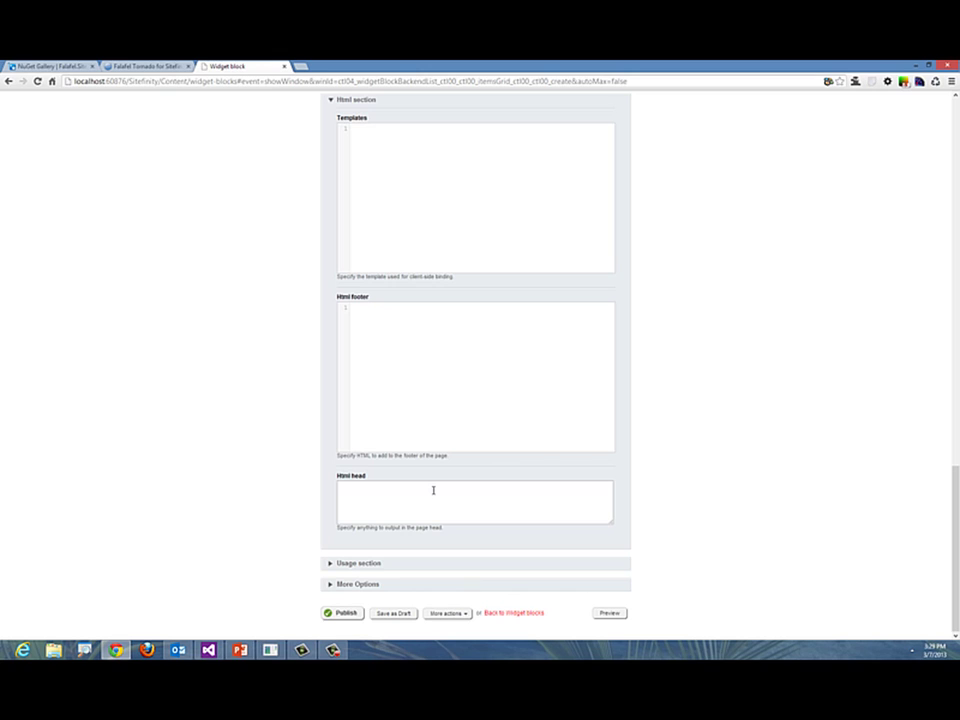
Check the pages using widgets in the widget block's usage section and publish the Test widget block
click(360, 568)
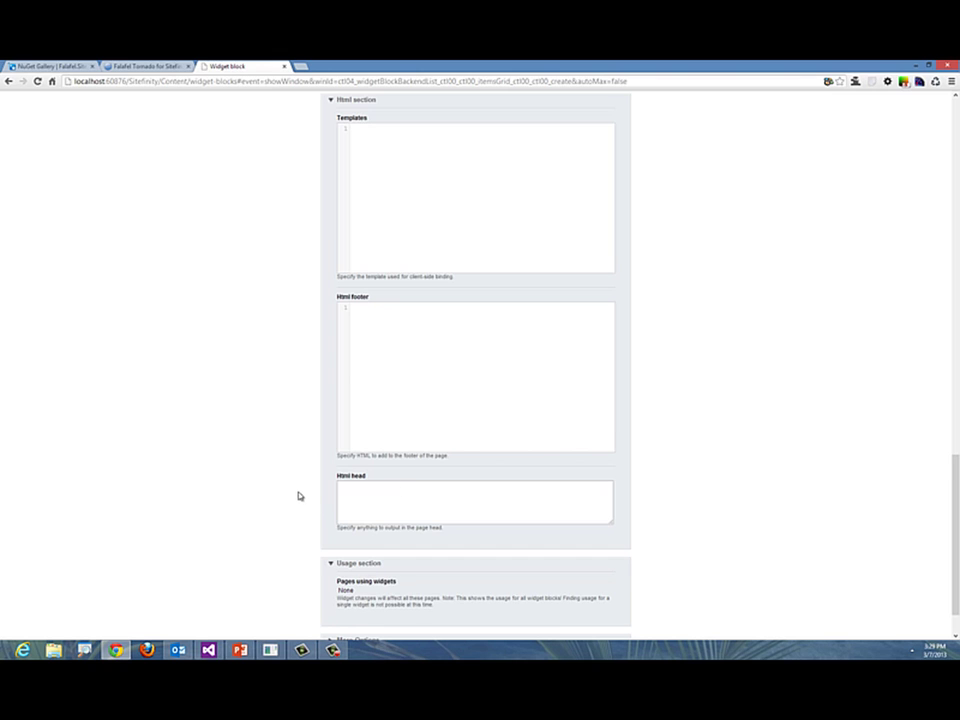
scroll(298, 495, down, 1)
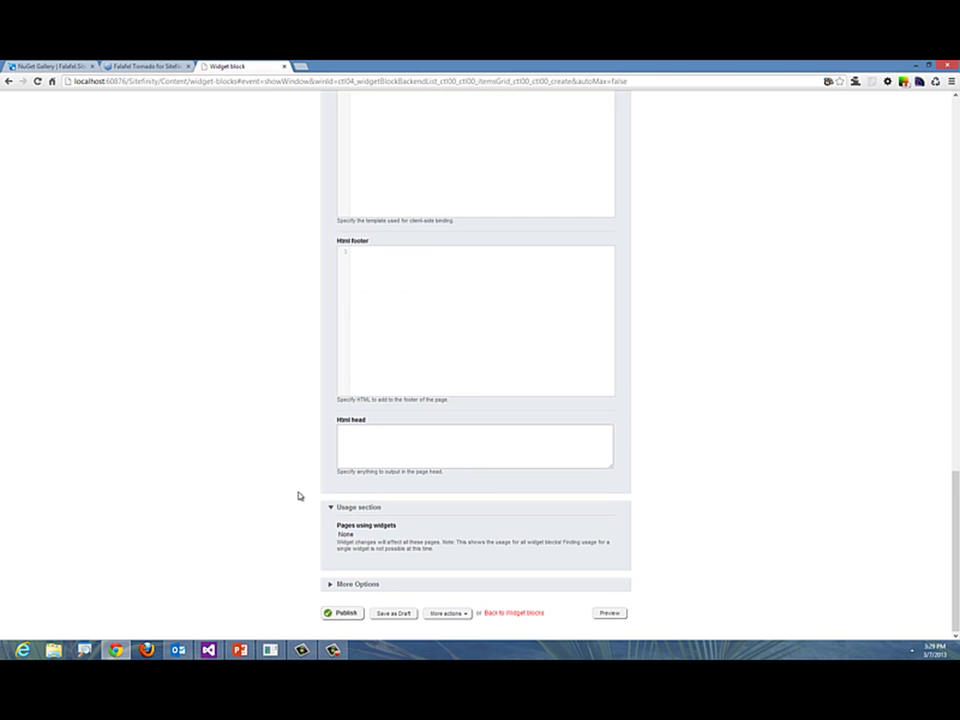
click(346, 613)
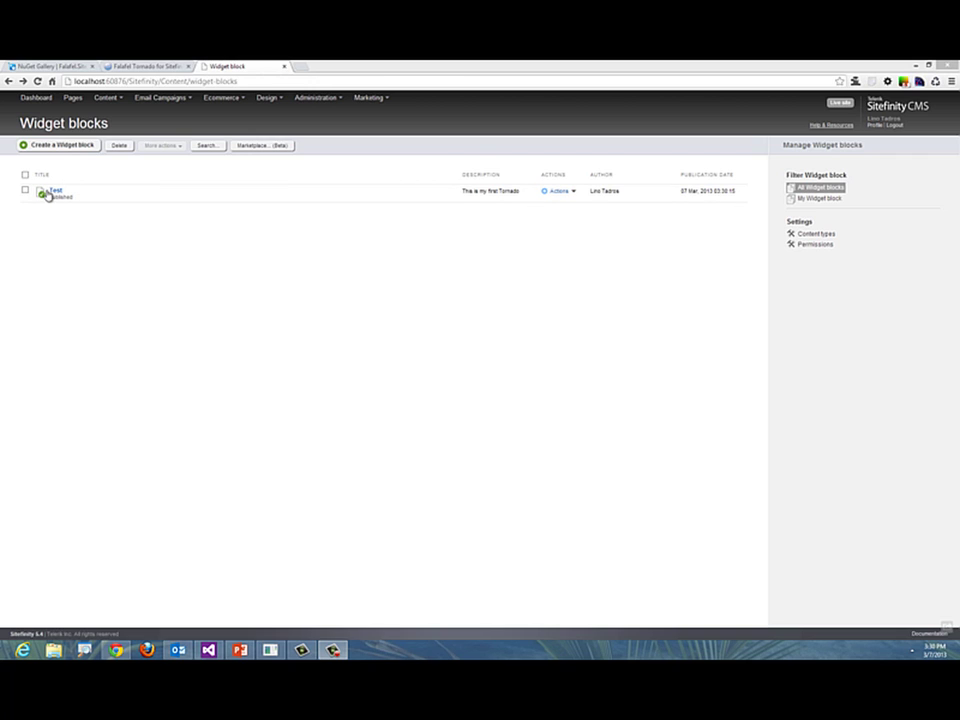
Open the Home page for editing and add a Widget block to the empty box below the Falafel Tornado image
click(72, 97)
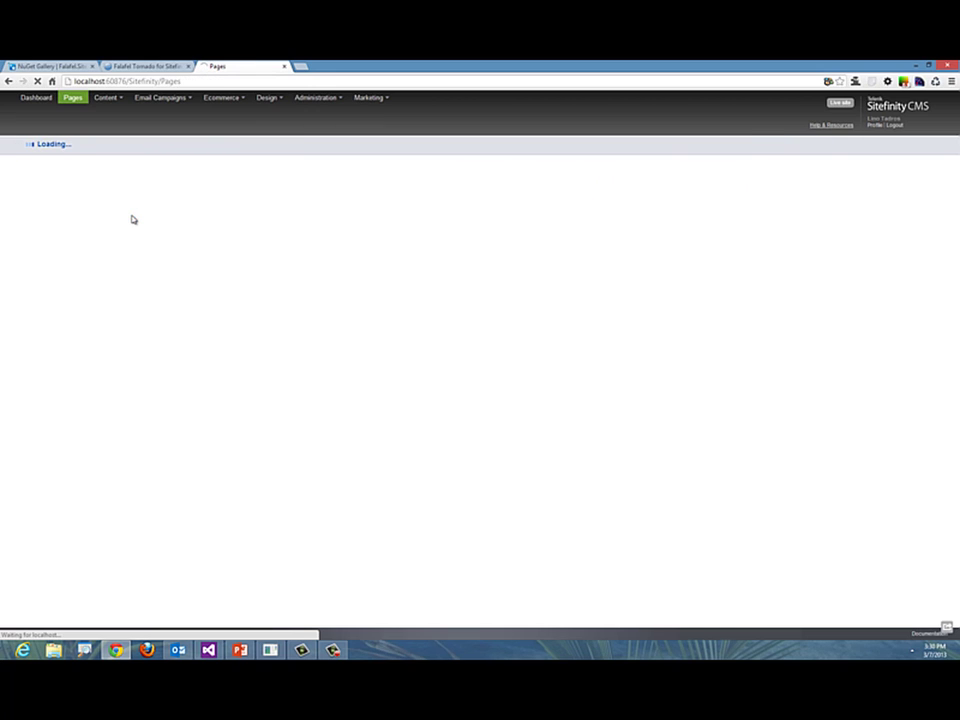
click(68, 184)
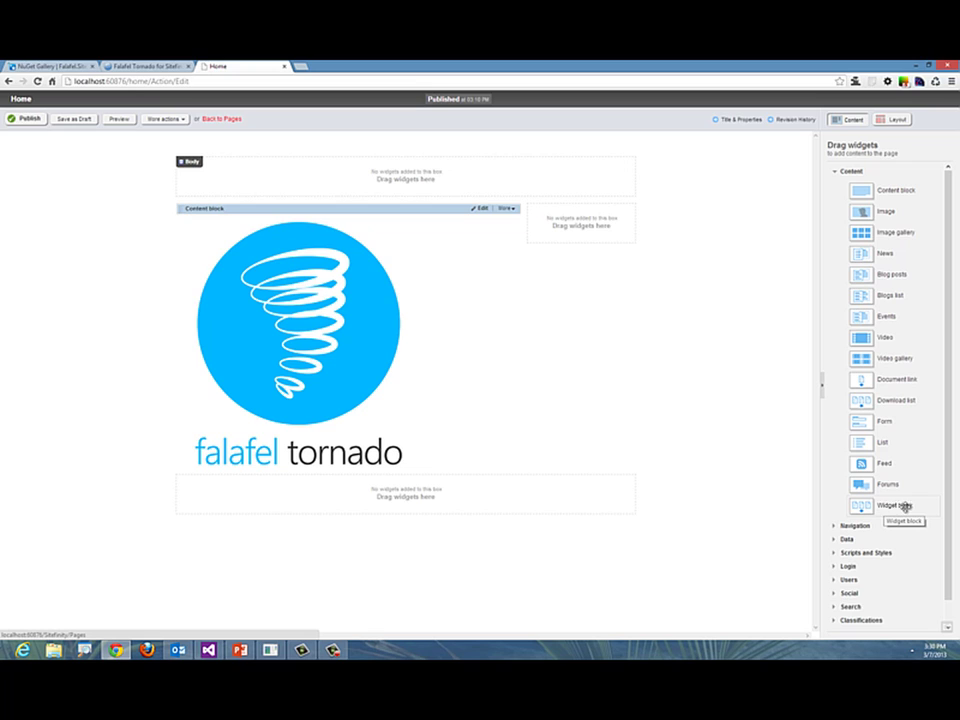
drag(896, 507, 348, 502)
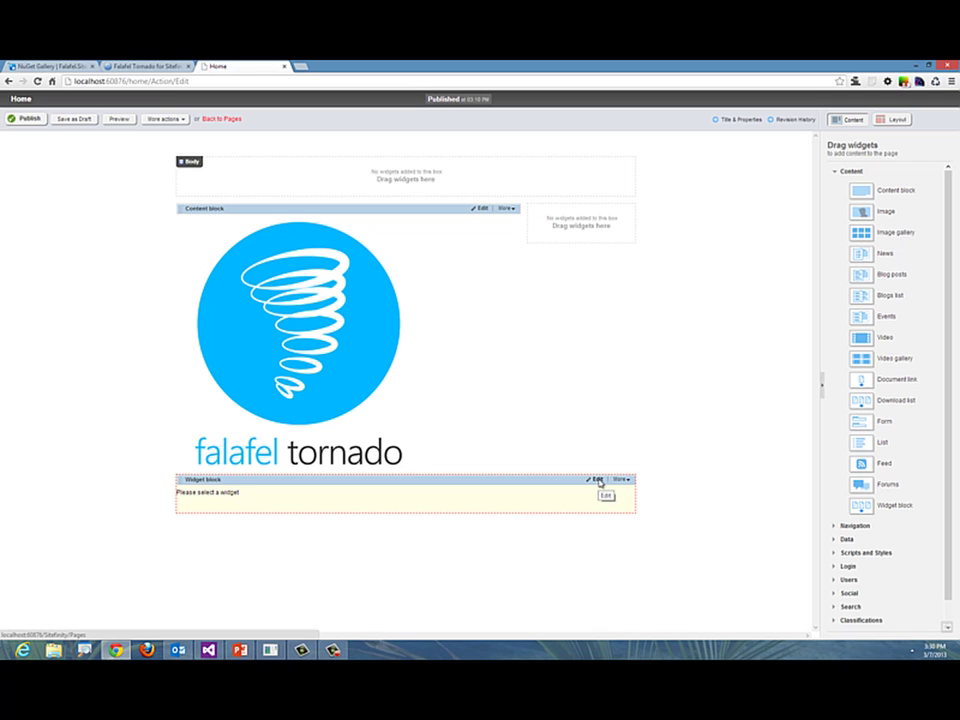
Assign the Test widget to the Home page's new Widget block, save it and publish the page
click(600, 481)
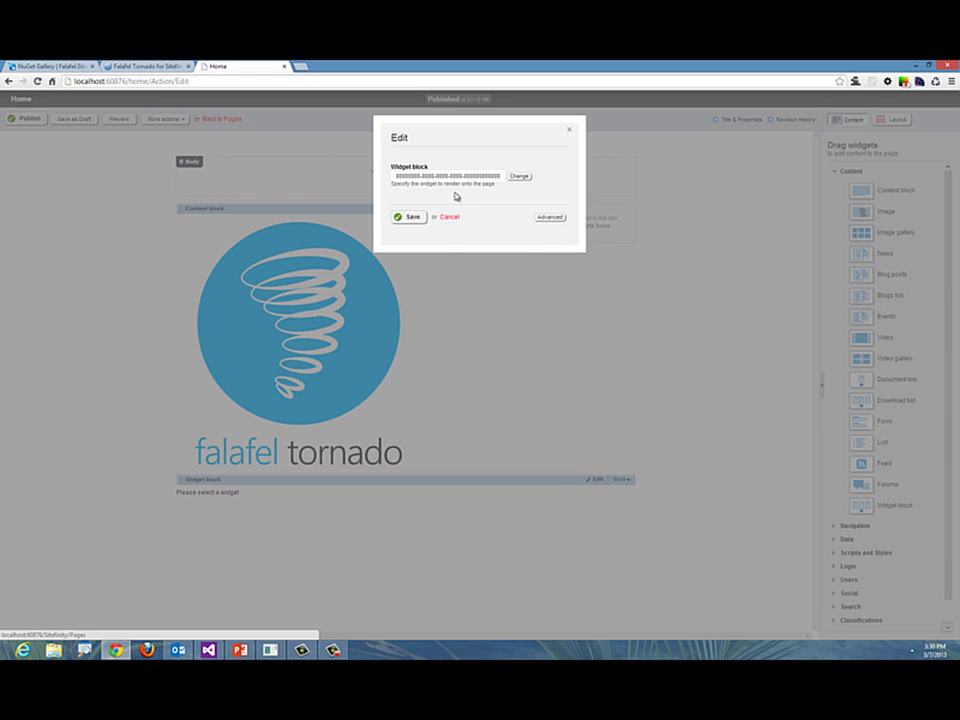
click(519, 178)
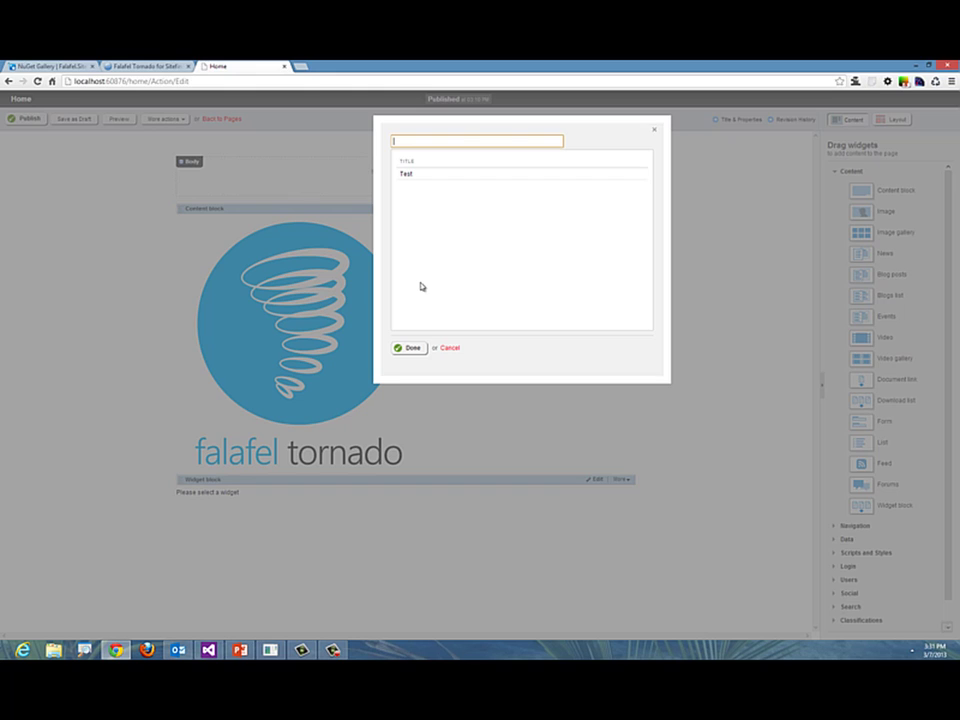
click(409, 175)
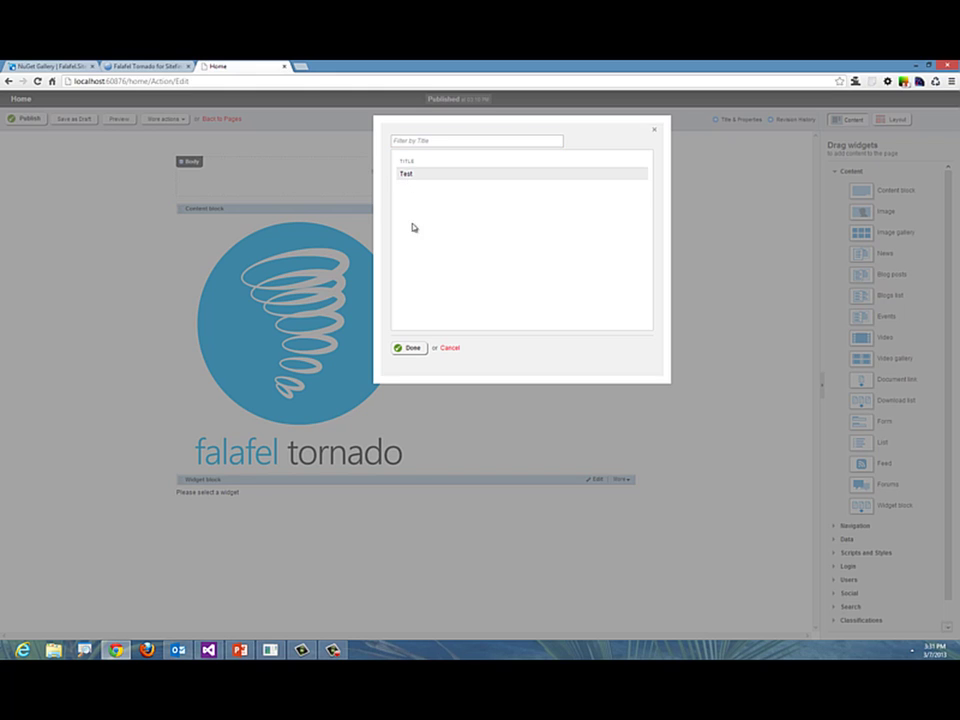
click(412, 348)
click(413, 218)
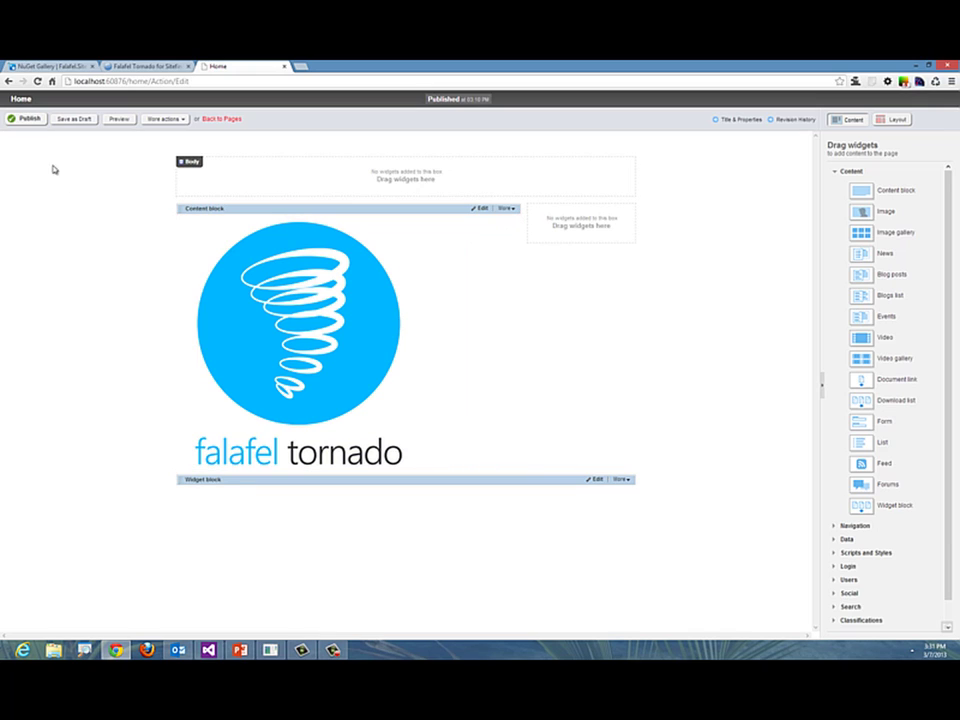
click(30, 120)
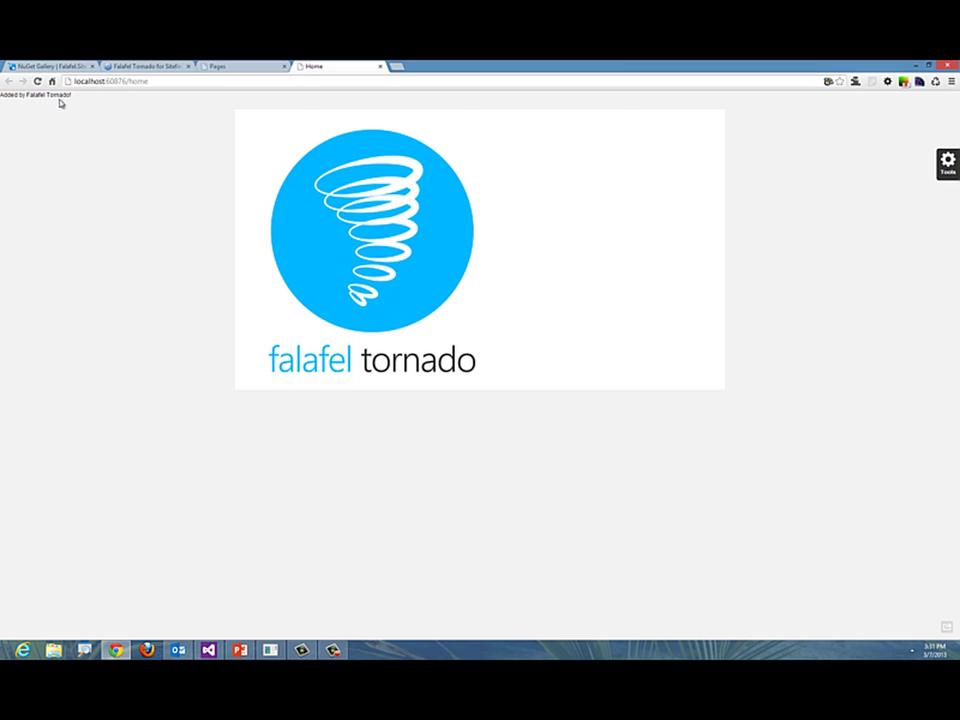
Inspect the "Added by Falafel Tornado!" heading element on the live Home page with the browser's developer tools
key(F12)
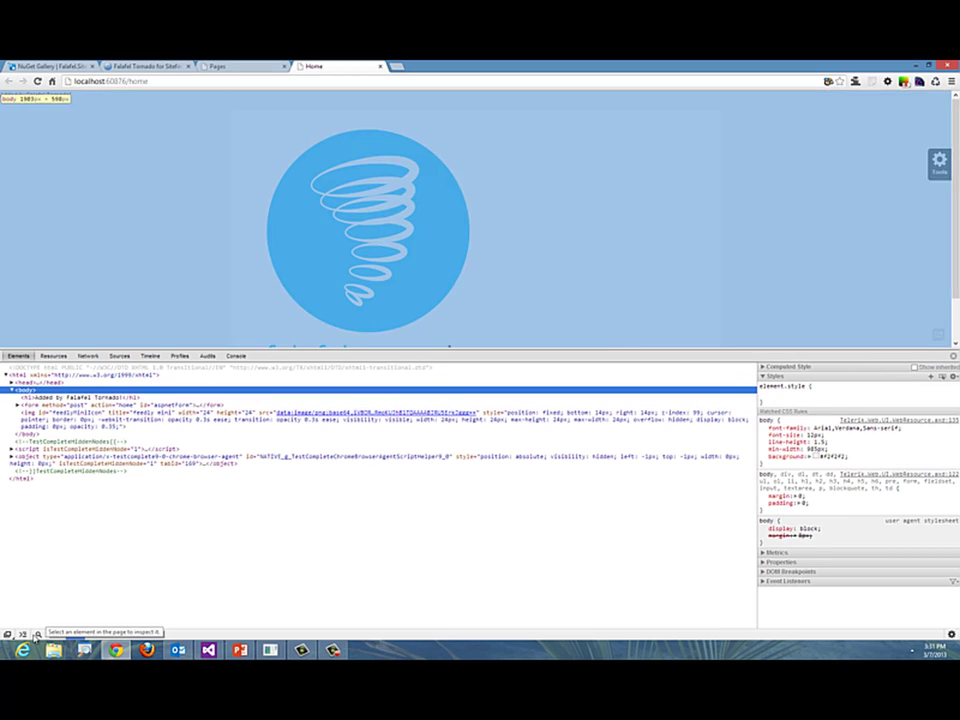
click(38, 634)
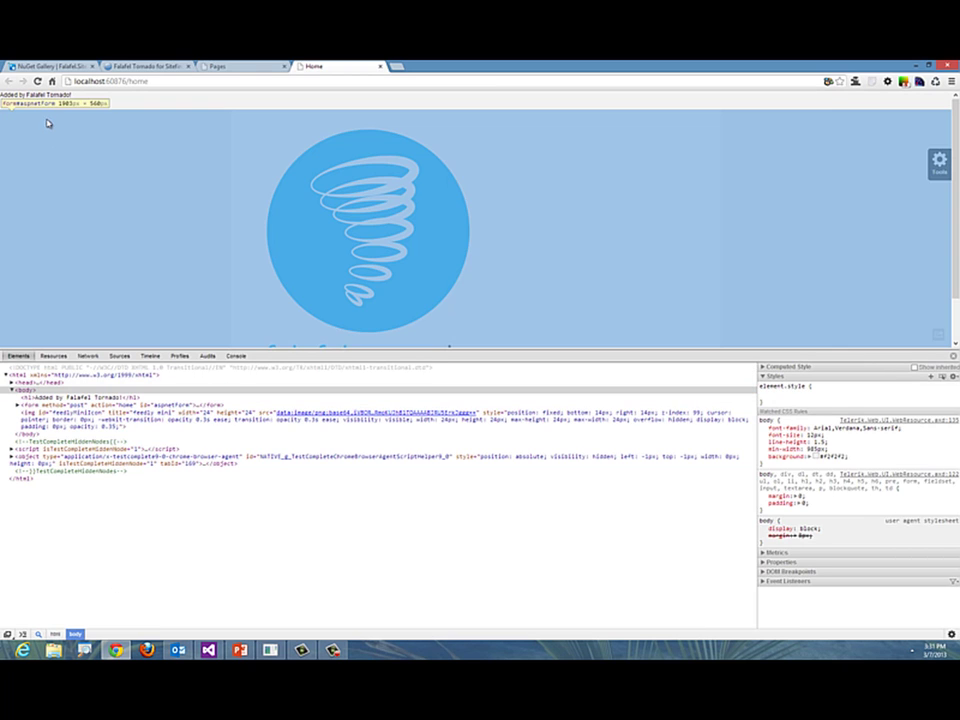
click(36, 94)
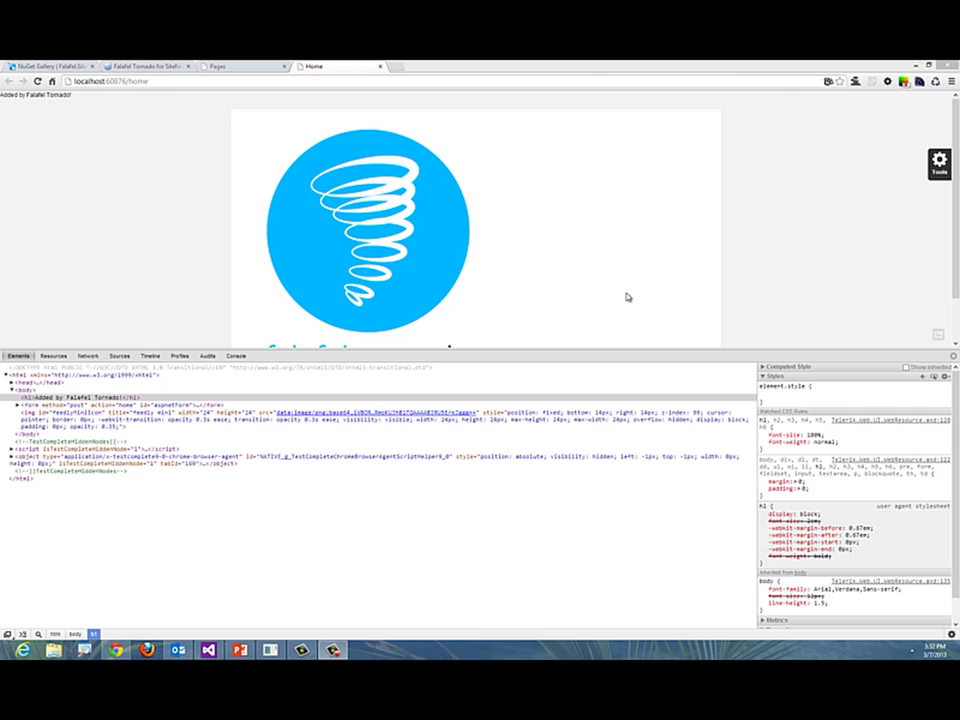
click(953, 356)
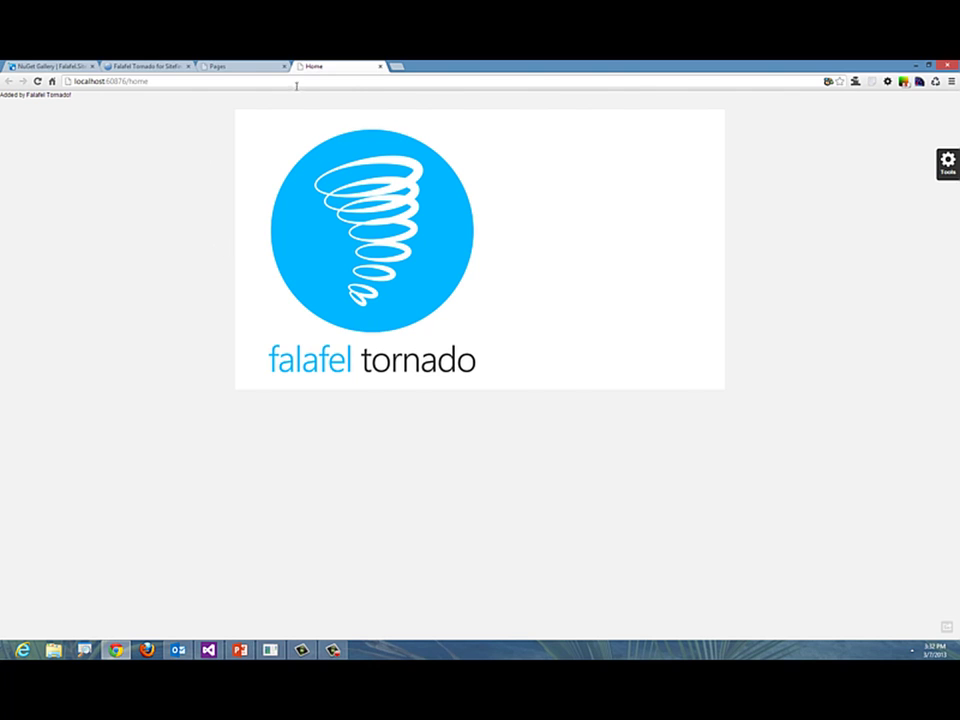
Start a new widget block titled Image Carousel with the description My Image Carousel
click(243, 69)
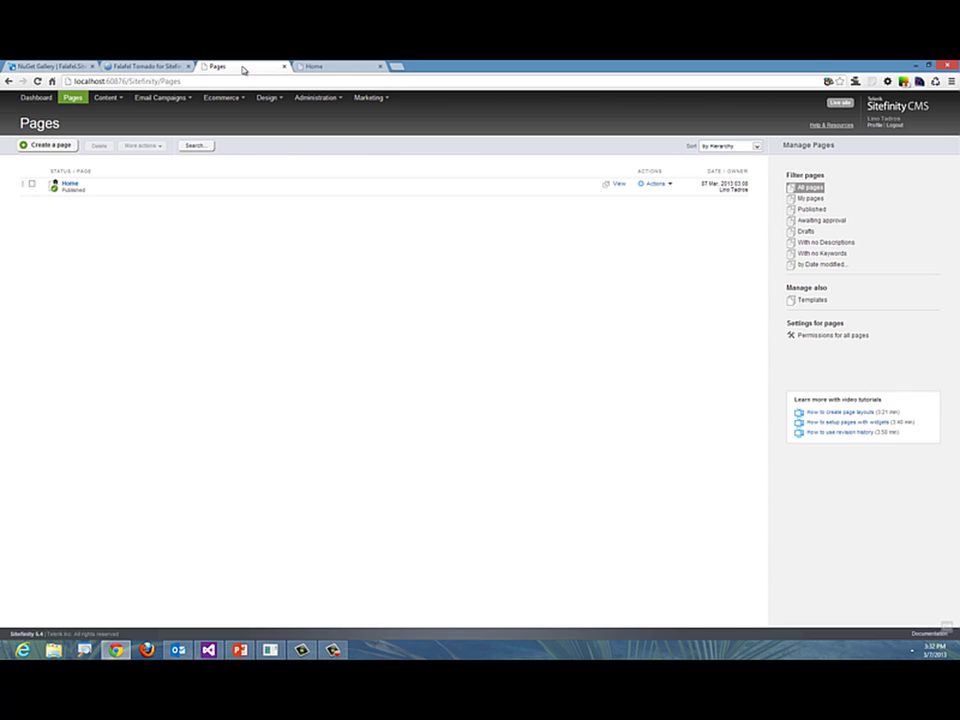
click(108, 99)
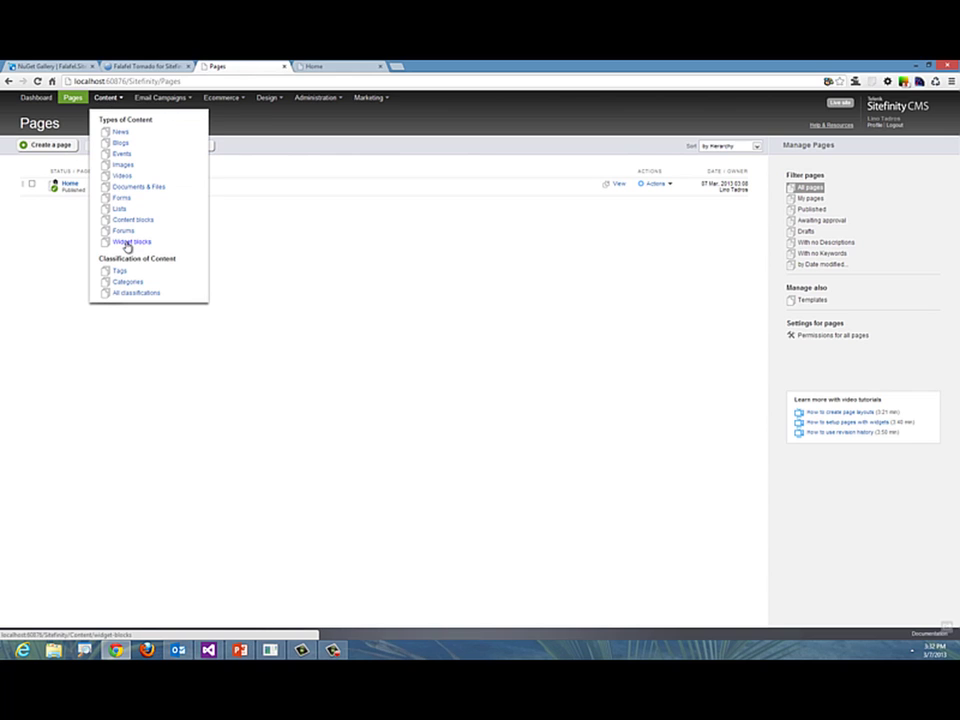
click(133, 243)
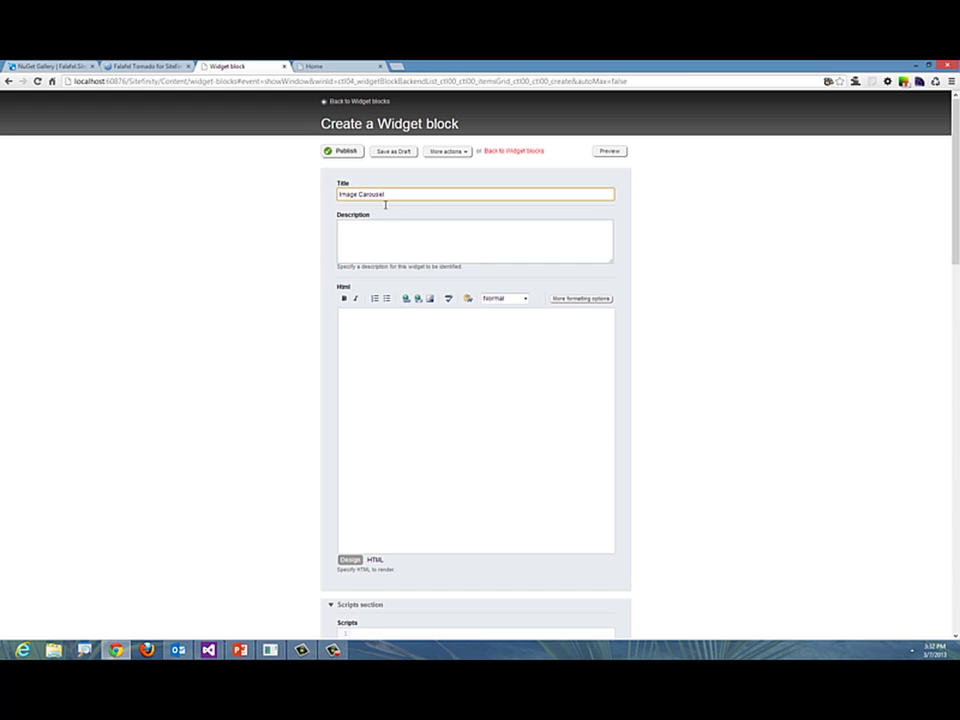
click(393, 235)
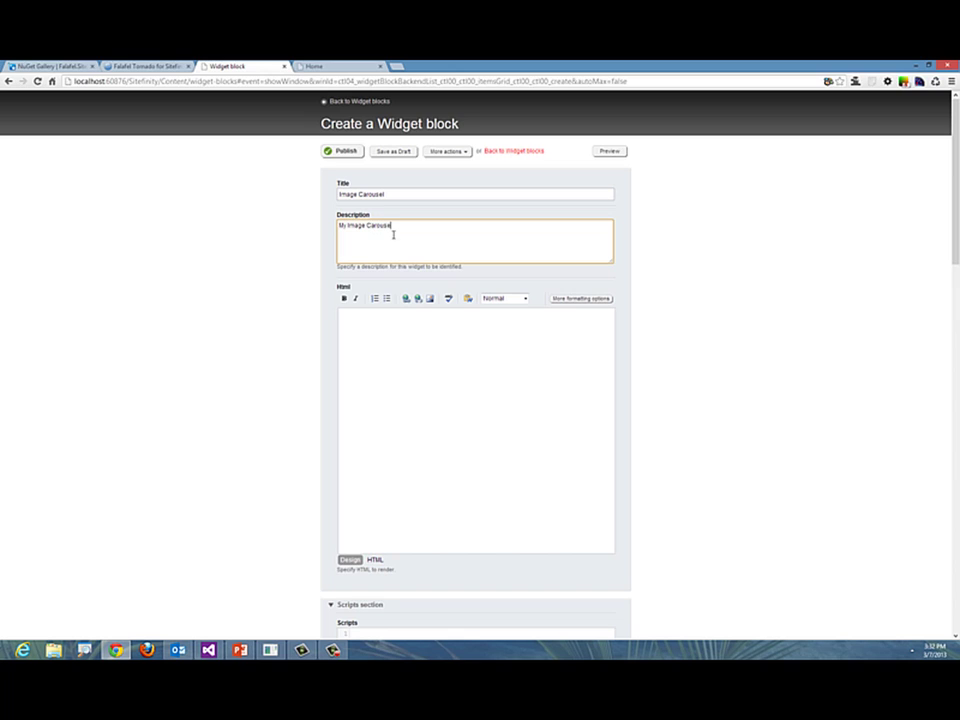
Copy the myCarousel HTML markup from readme.txt in Visual Studio into the Html field's source view in Chrome
click(407, 349)
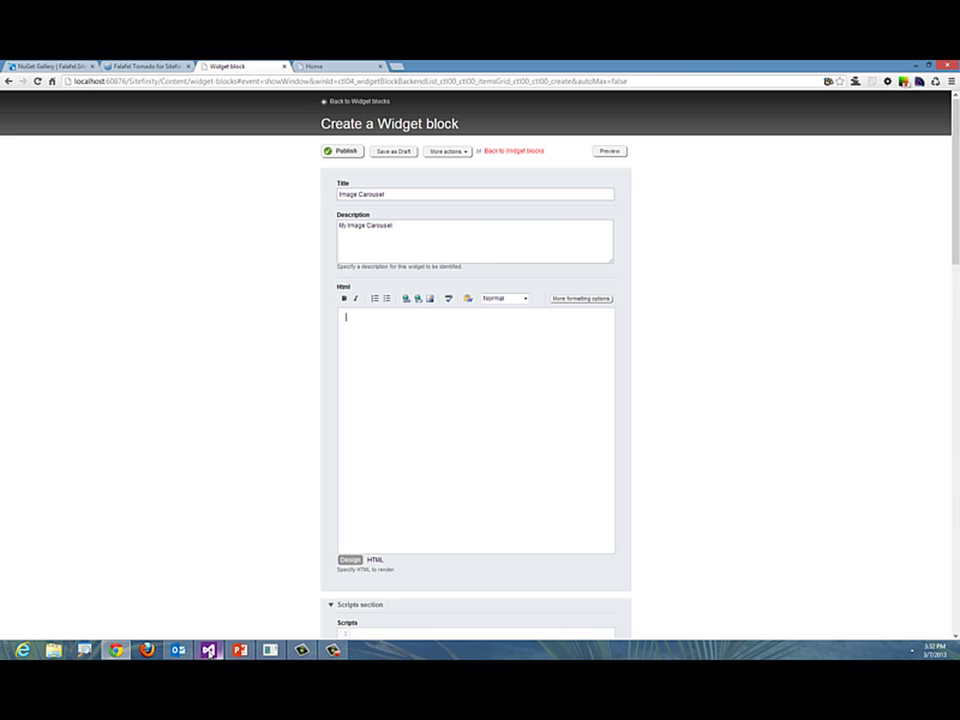
click(208, 650)
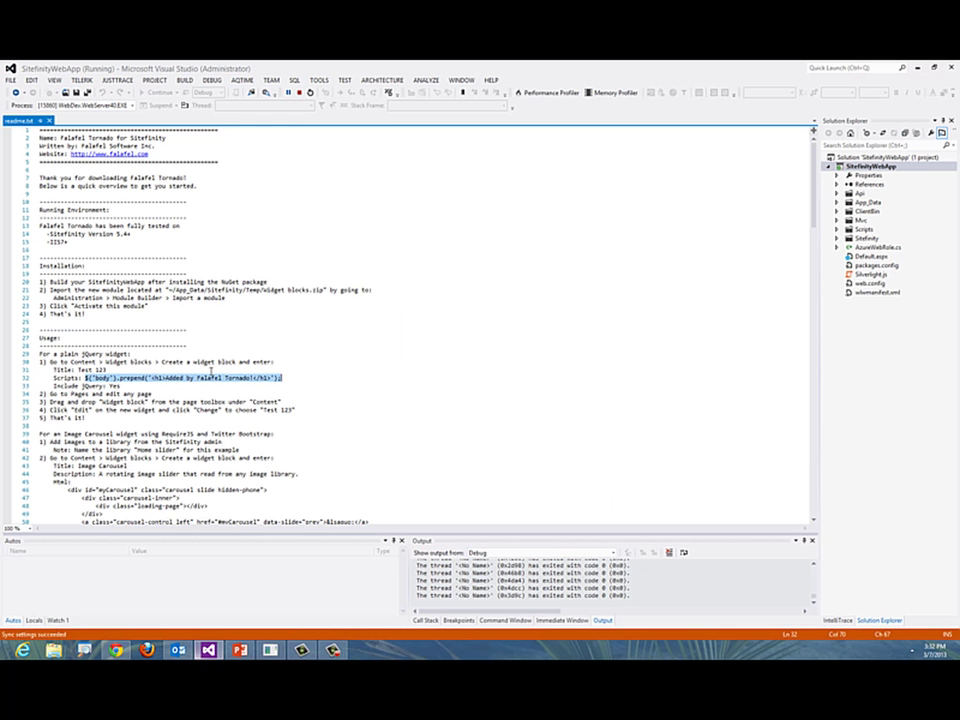
scroll(411, 364, down, 2)
scroll(411, 364, down, 3)
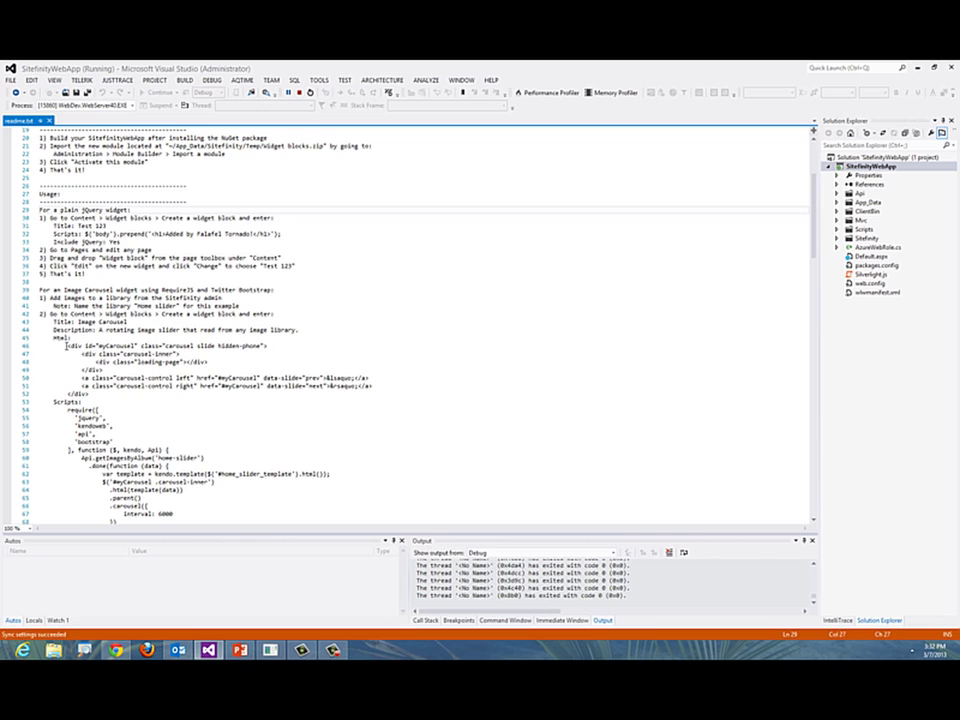
drag(68, 345, 96, 393)
key(ctrl+c)
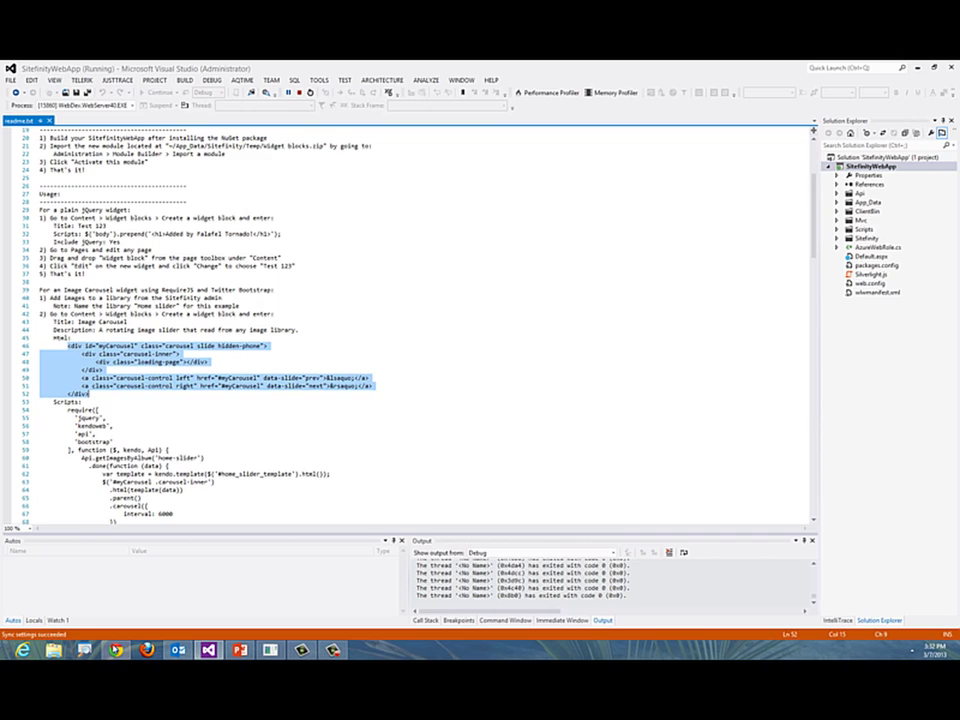
key(alt+Tab)
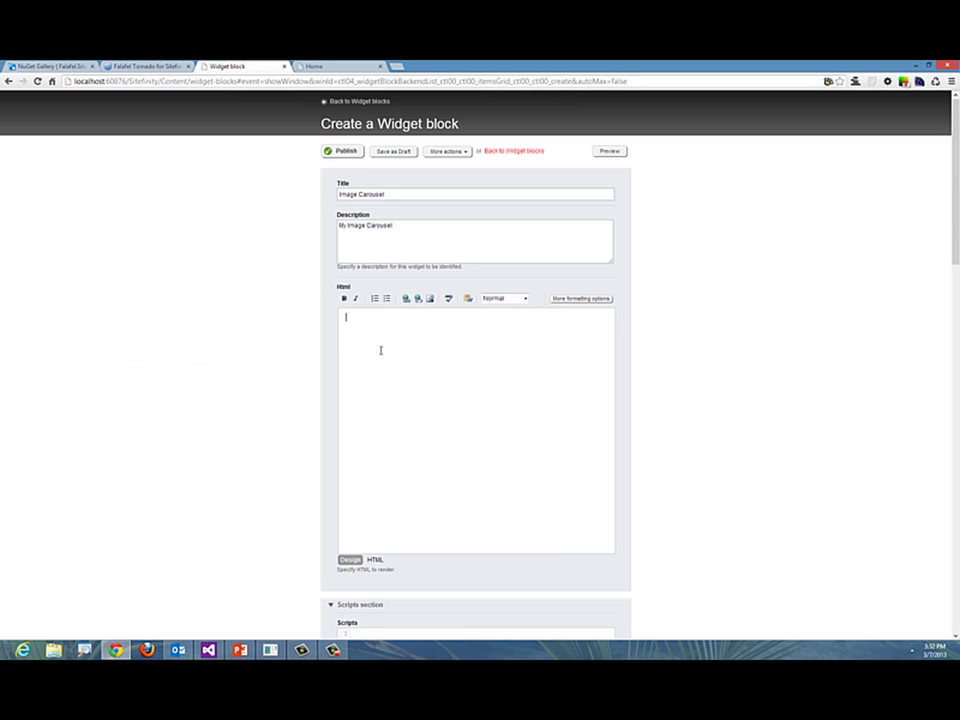
click(374, 560)
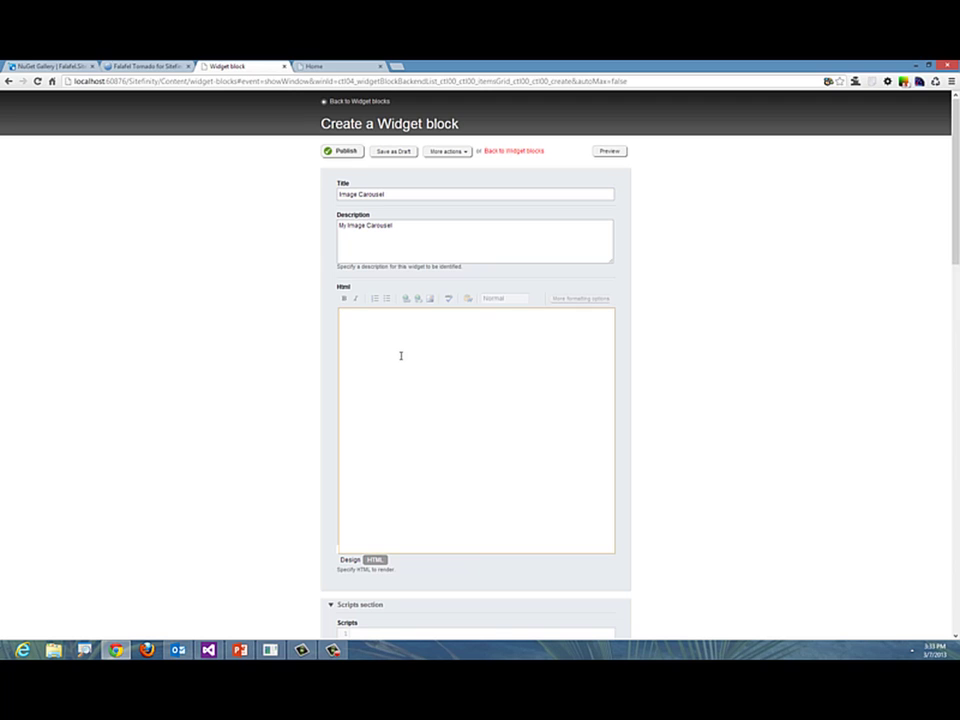
key(ctrl+v)
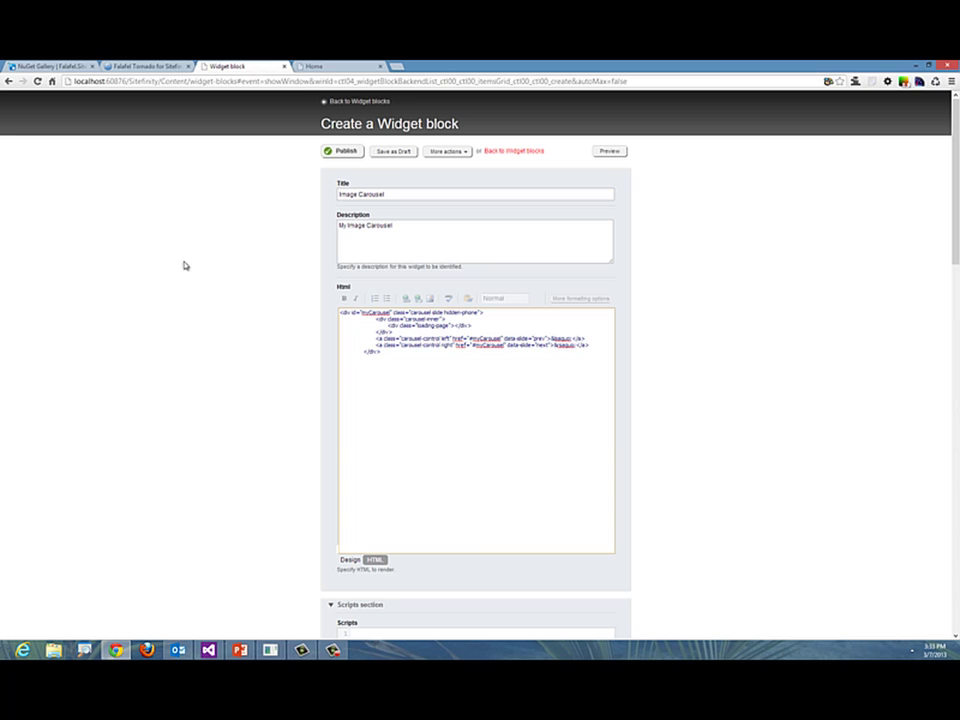
Copy the carousel's require script from readme.txt in Visual Studio into the Scripts field in Chrome and point getImagesByAlbum to the personal image album
click(207, 650)
scroll(231, 422, down, 5)
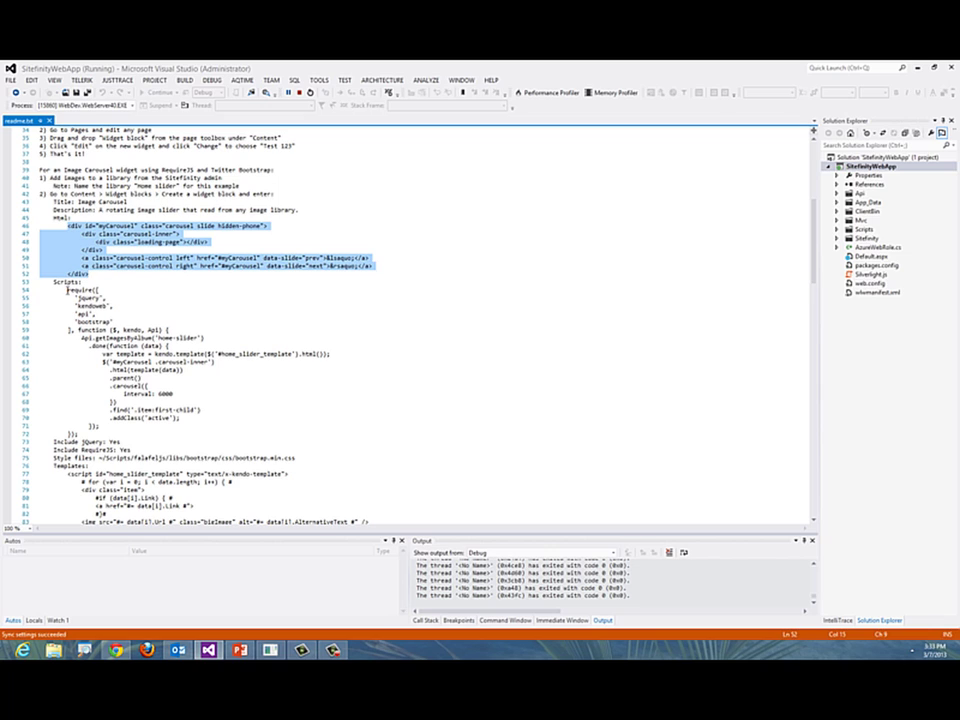
drag(67, 289, 120, 437)
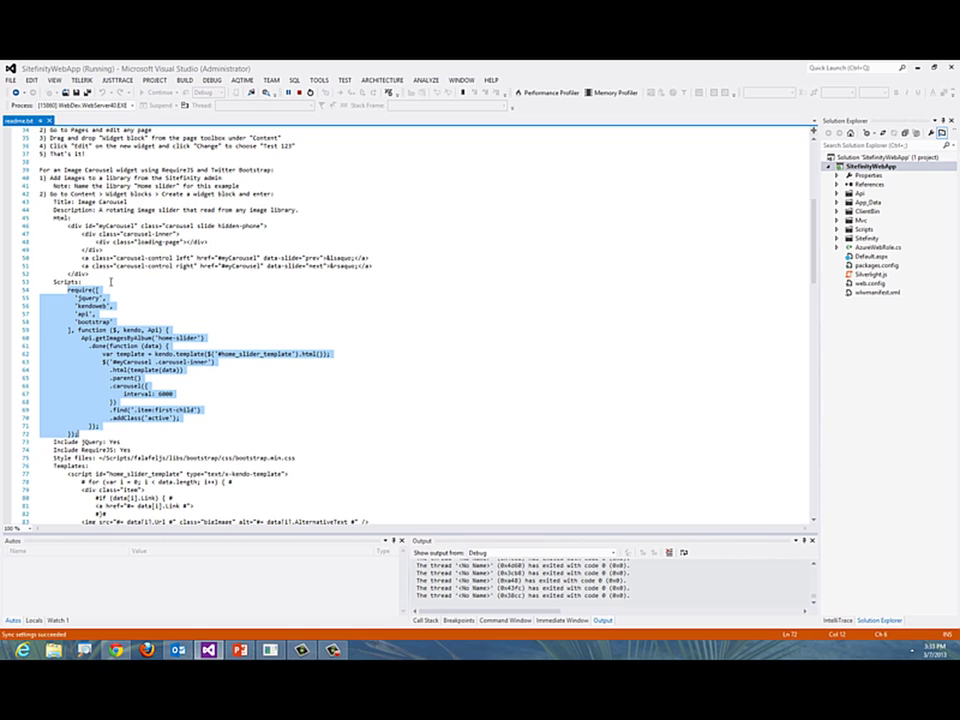
key(alt+Tab)
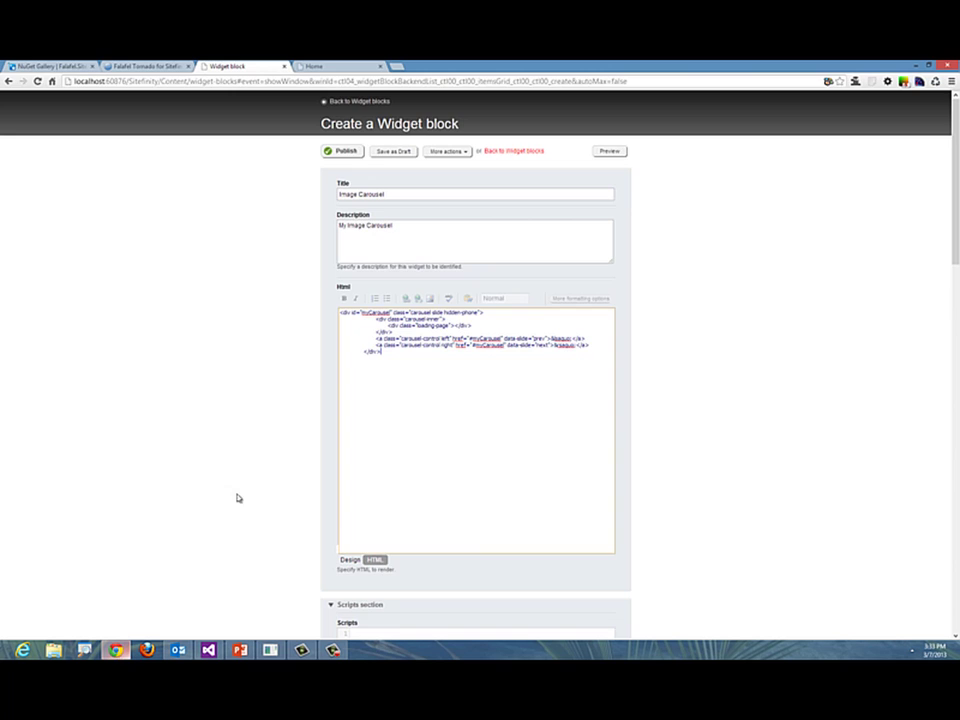
scroll(413, 390, down, 3)
click(410, 362)
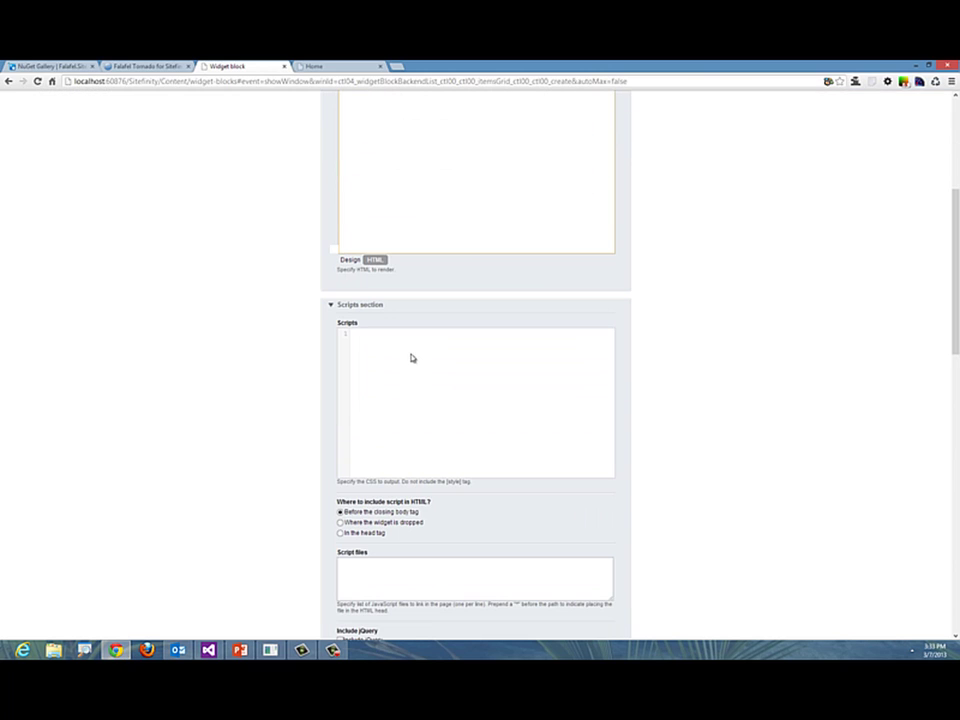
key(ctrl+v)
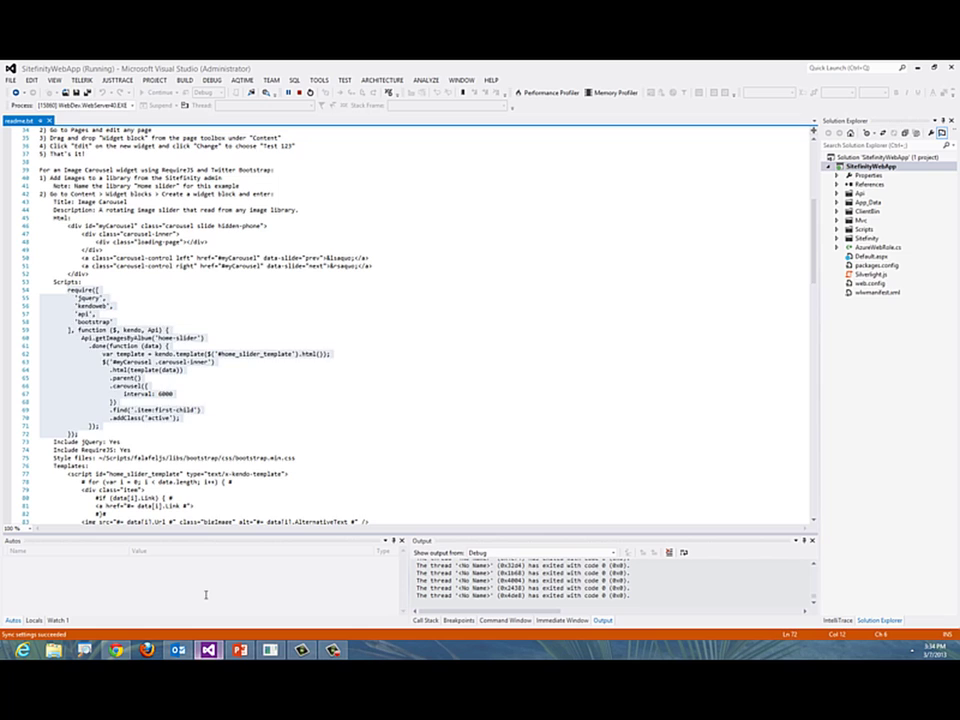
Copy the path ~/Scripts/falafeljs/libs/bootstrap/css/bootstrap.min.css from readme.txt in Visual Studio into the Script files field in Chrome
key(alt+Tab)
scroll(251, 394, down, 2)
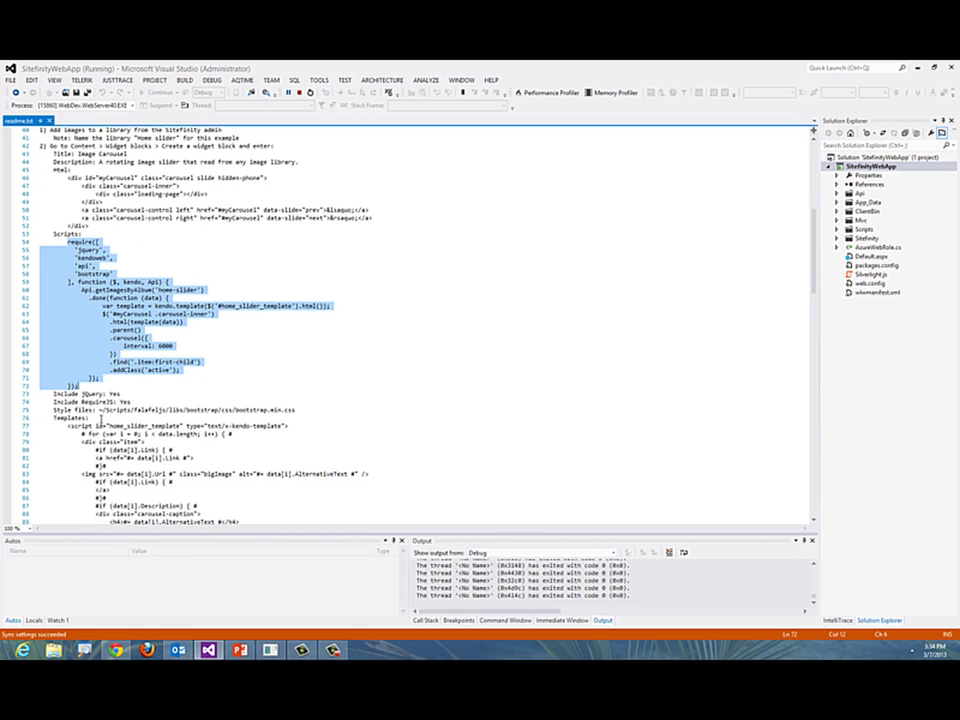
drag(98, 409, 289, 409)
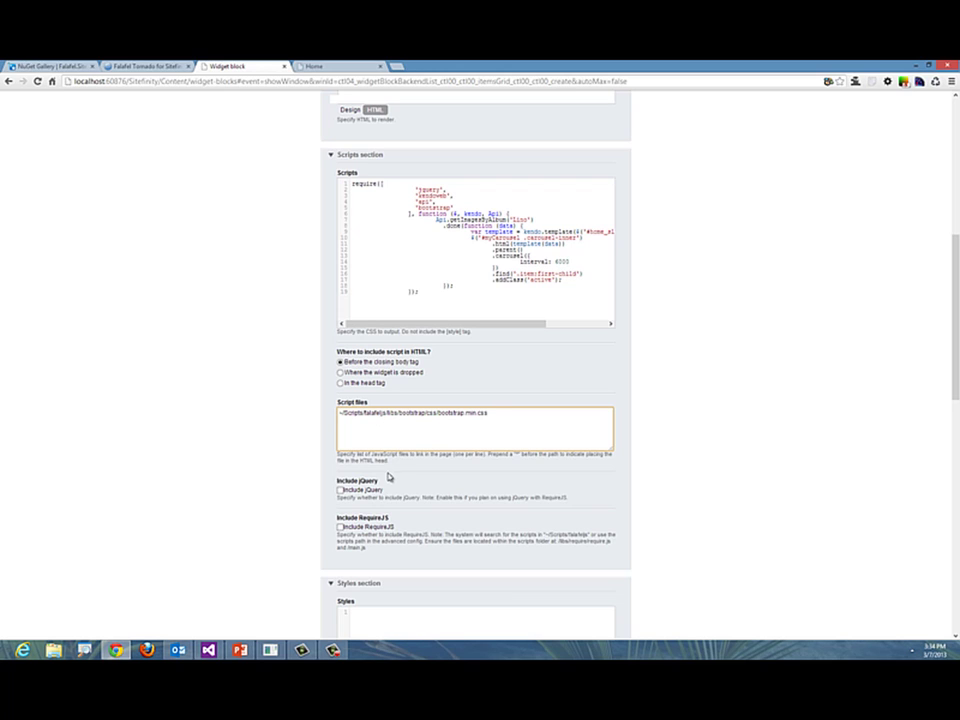
Enable the inclusion of both jQuery and RequireJS for the Image Carousel widget block
click(340, 490)
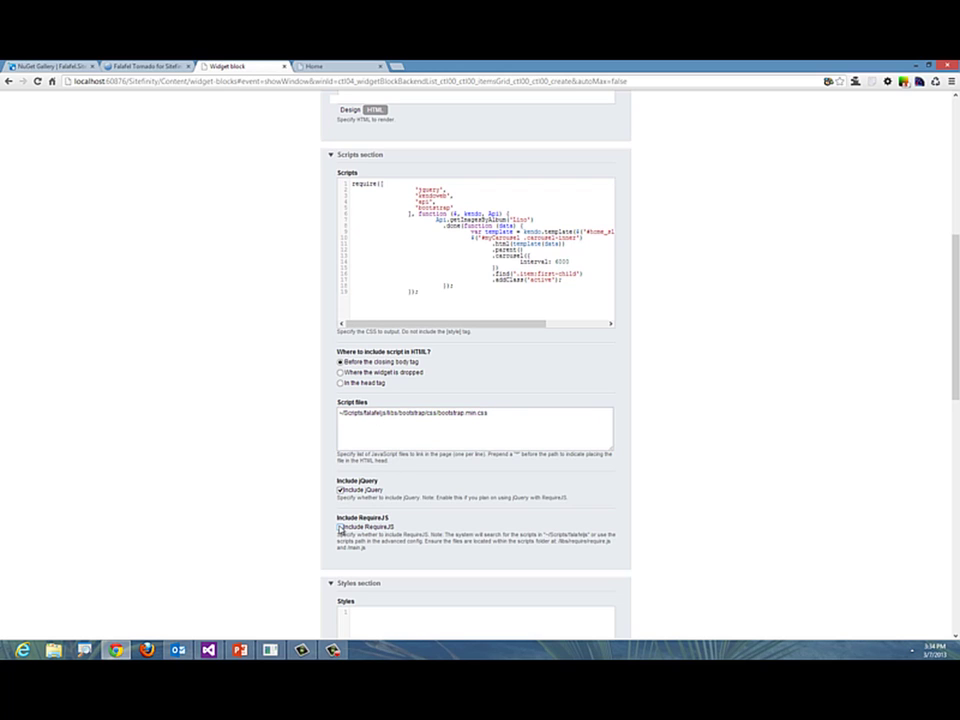
click(340, 527)
scroll(280, 491, down, 8)
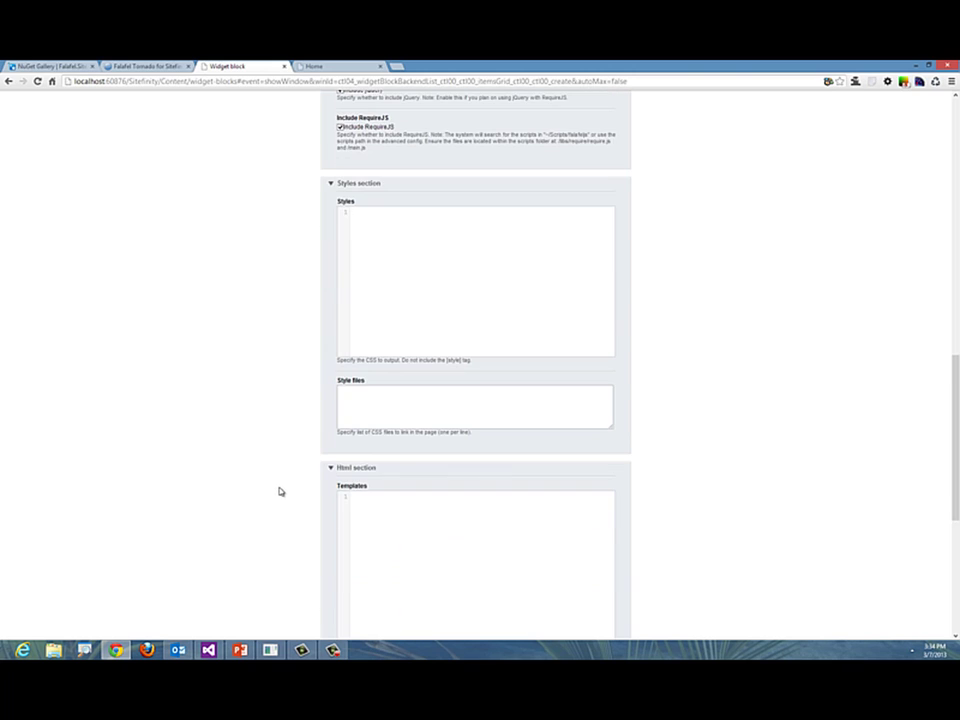
Move the path ~/Scripts/falafeljs/libs/bootstrap/css/bootstrap.min.css from the Script files field to the Style files field
scroll(280, 491, up, 5)
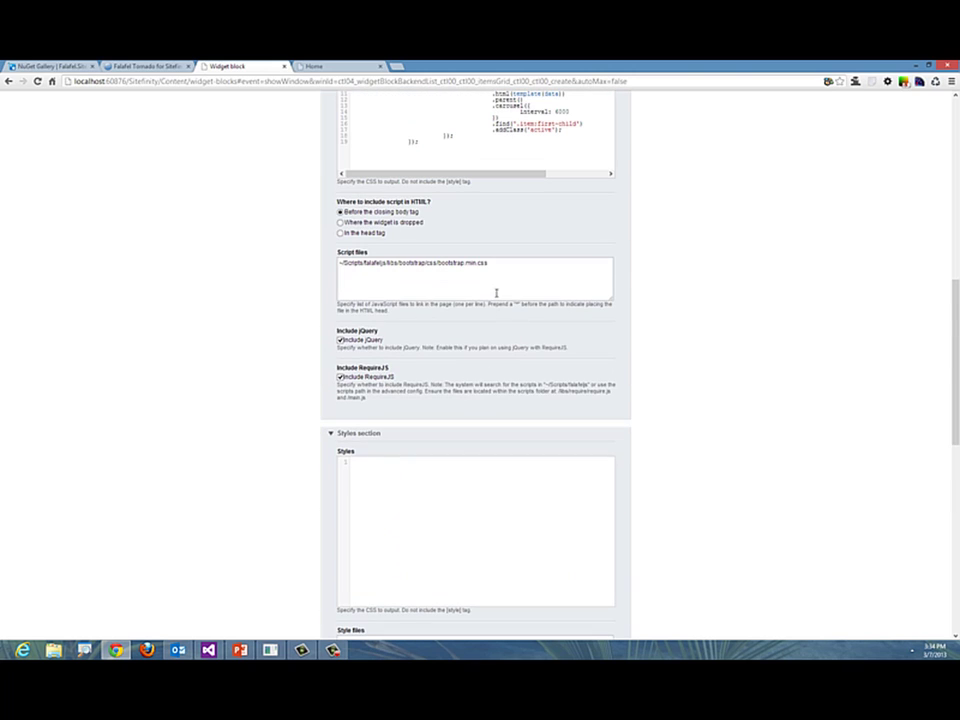
drag(486, 262, 321, 270)
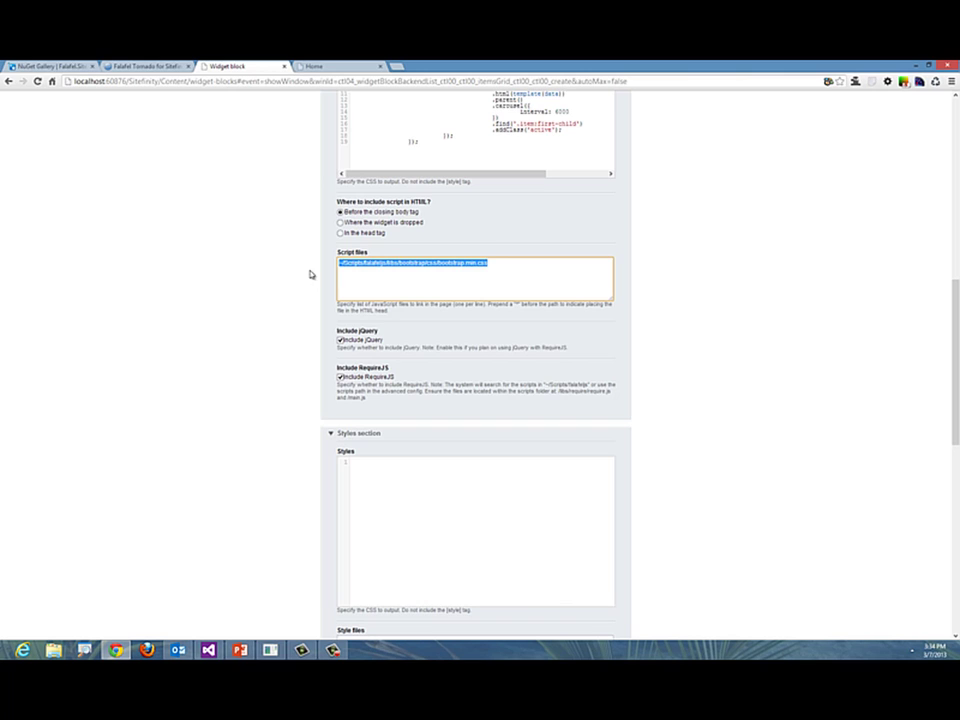
key(ctrl+x)
scroll(439, 600, down, 3)
click(389, 505)
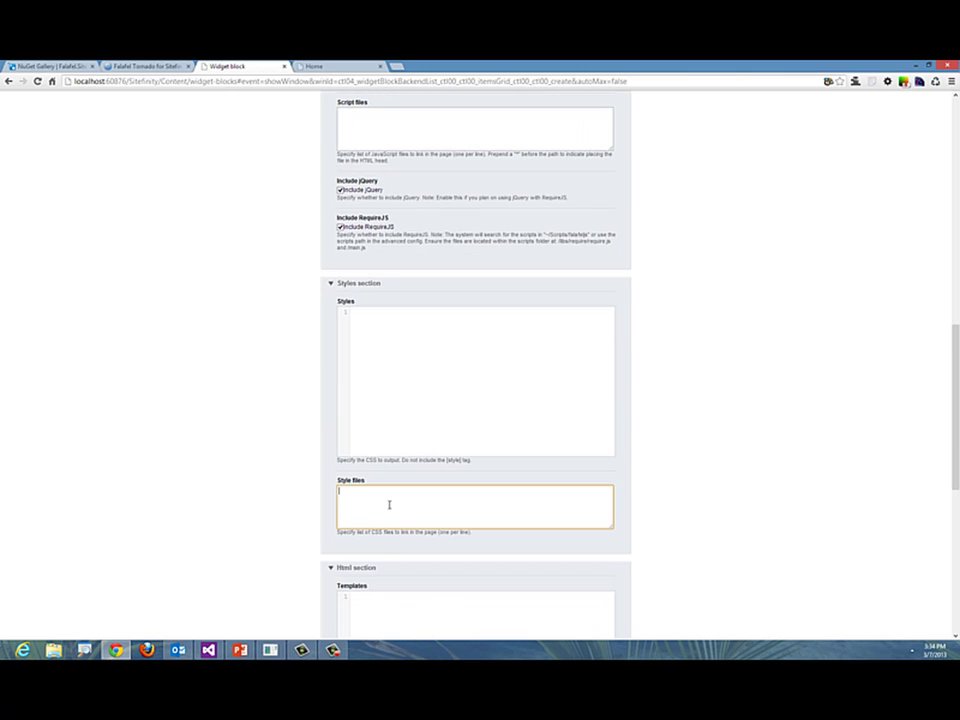
key(ctrl+v)
Copy the home_slider_template Kendo script from readme.txt in Visual Studio into the Templates field in Chrome
scroll(439, 476, down, 6)
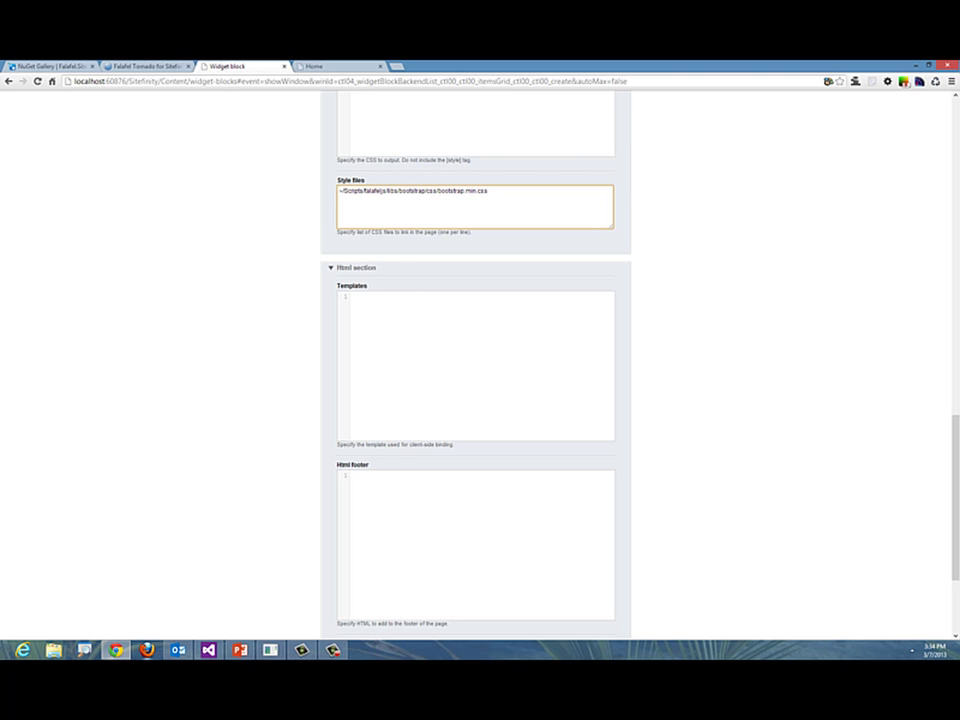
click(207, 650)
scroll(186, 455, down, 2)
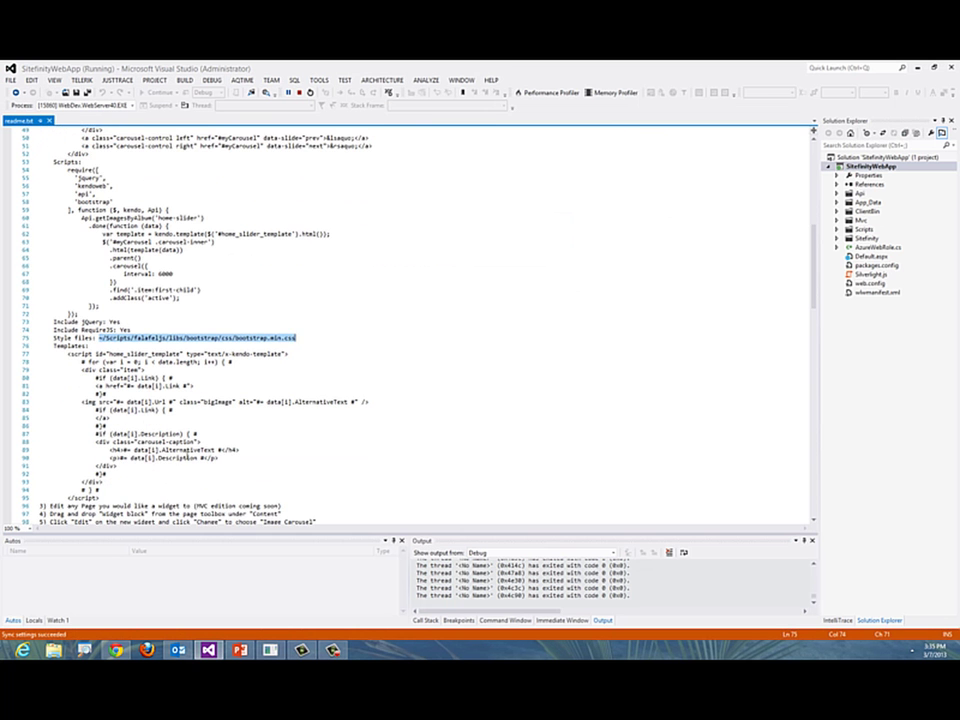
drag(67, 354, 120, 497)
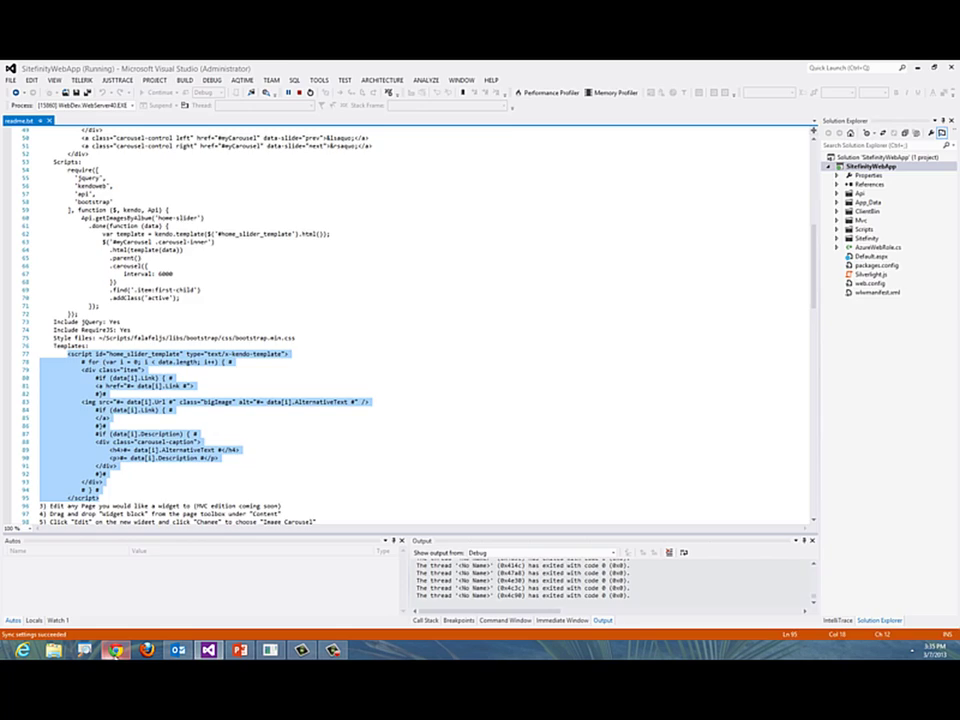
key(alt+Tab)
click(418, 373)
key(ctrl+v)
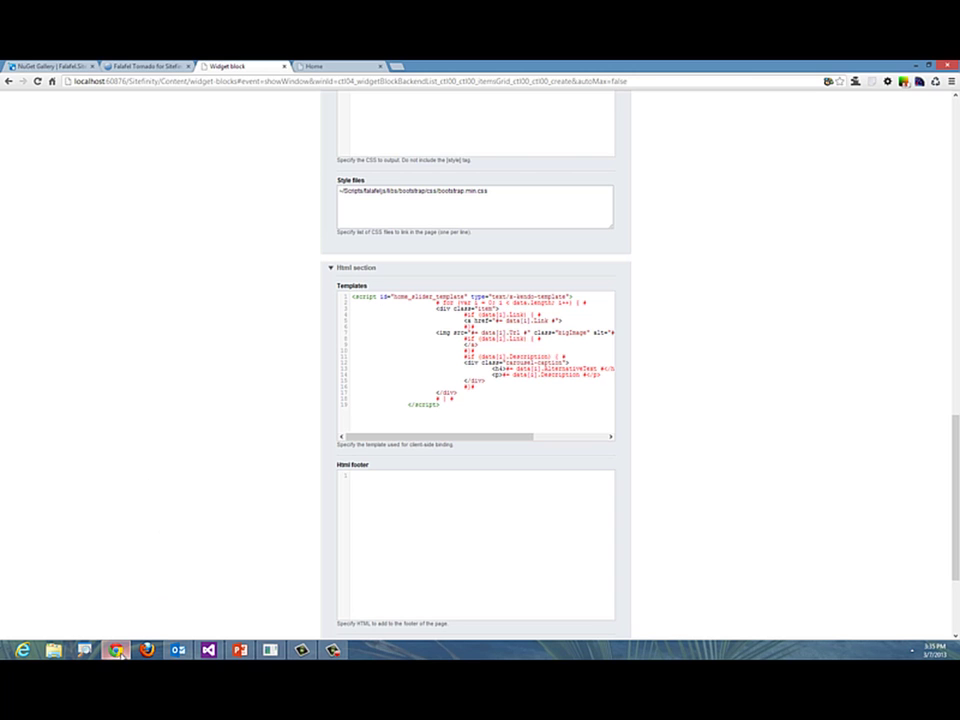
Check the remaining widget setup instructions in readme.txt in Visual Studio and return to Chrome
click(208, 650)
scroll(256, 440, down, 5)
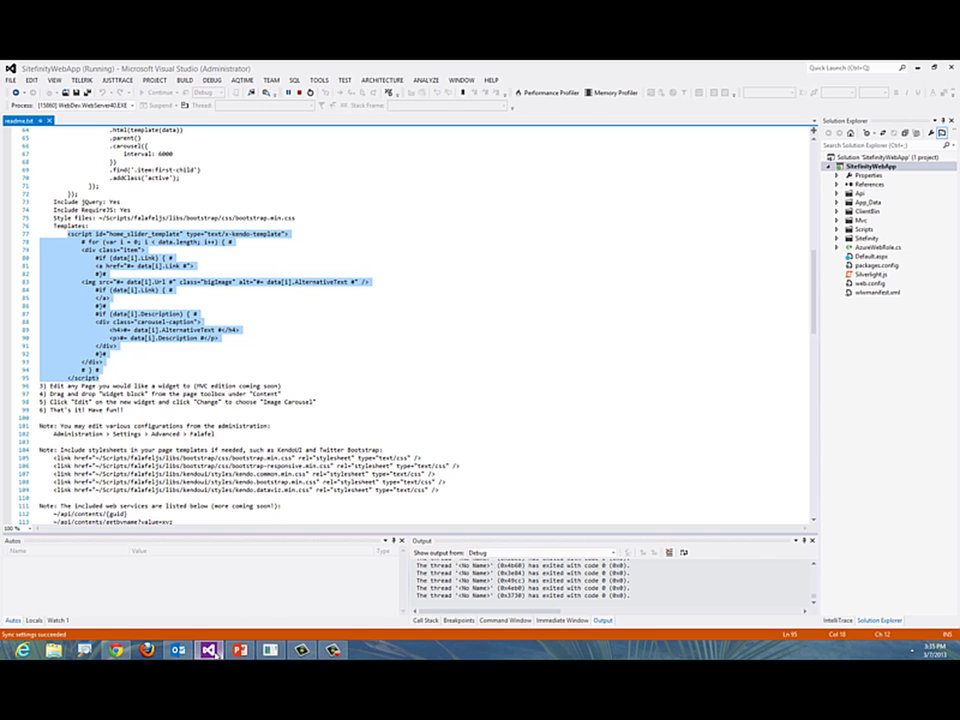
key(alt+Tab)
Check which pages use widgets in the Usage section and publish the Image Carousel widget block
scroll(326, 508, down, 3)
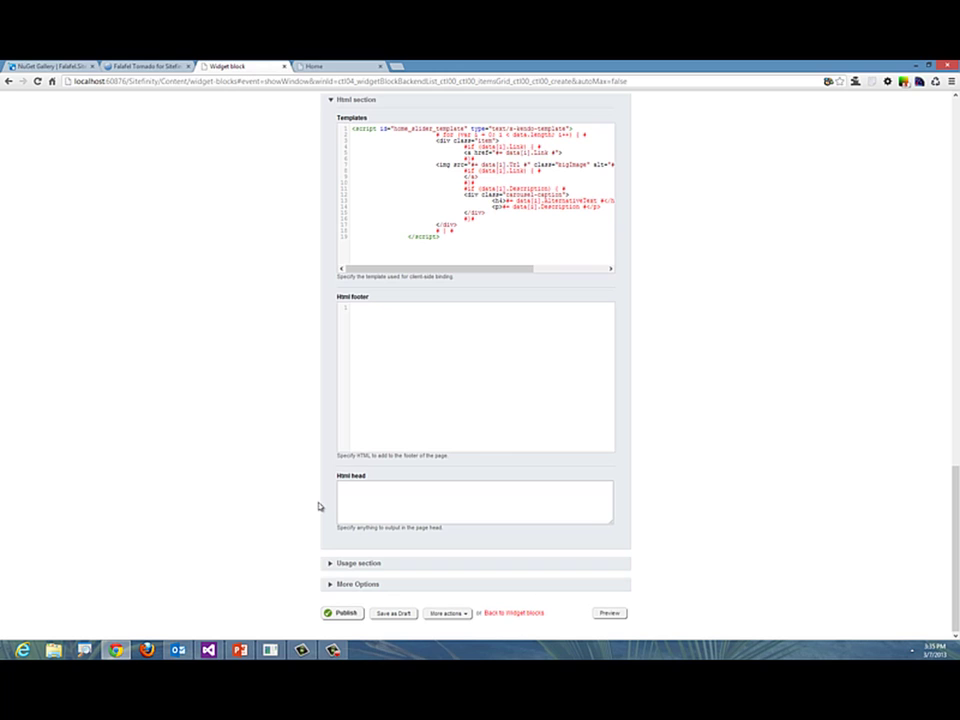
click(343, 565)
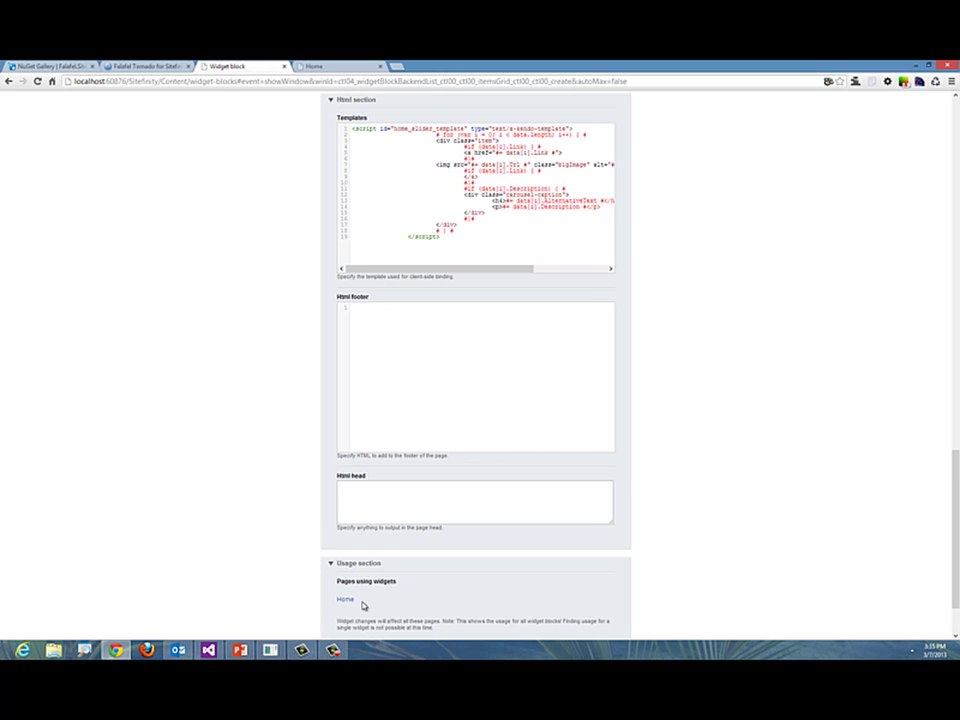
scroll(298, 549, down, 2)
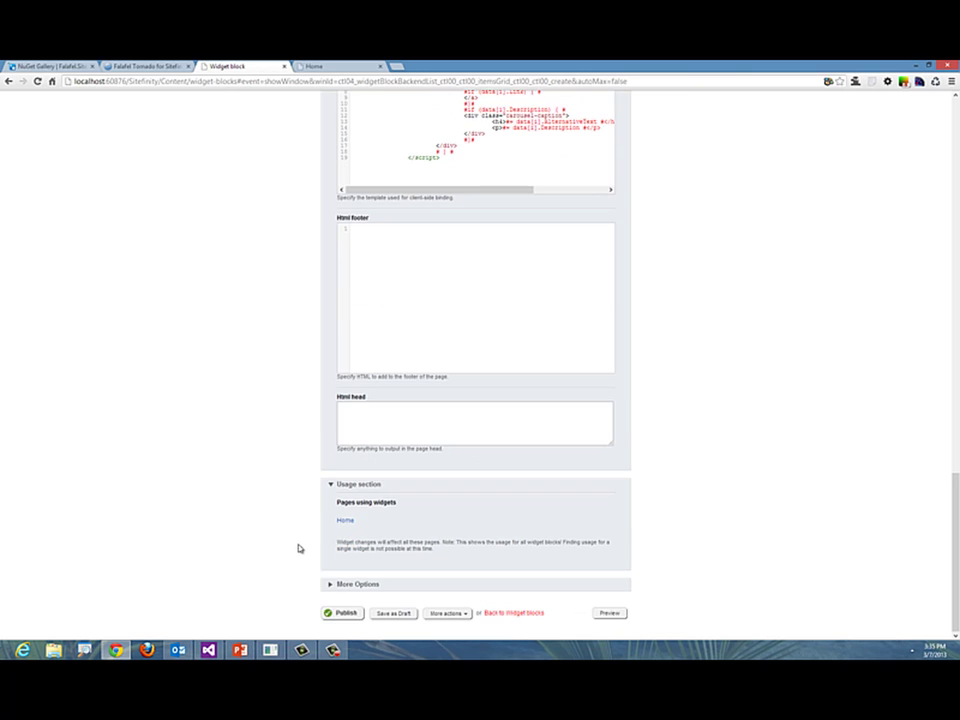
click(346, 613)
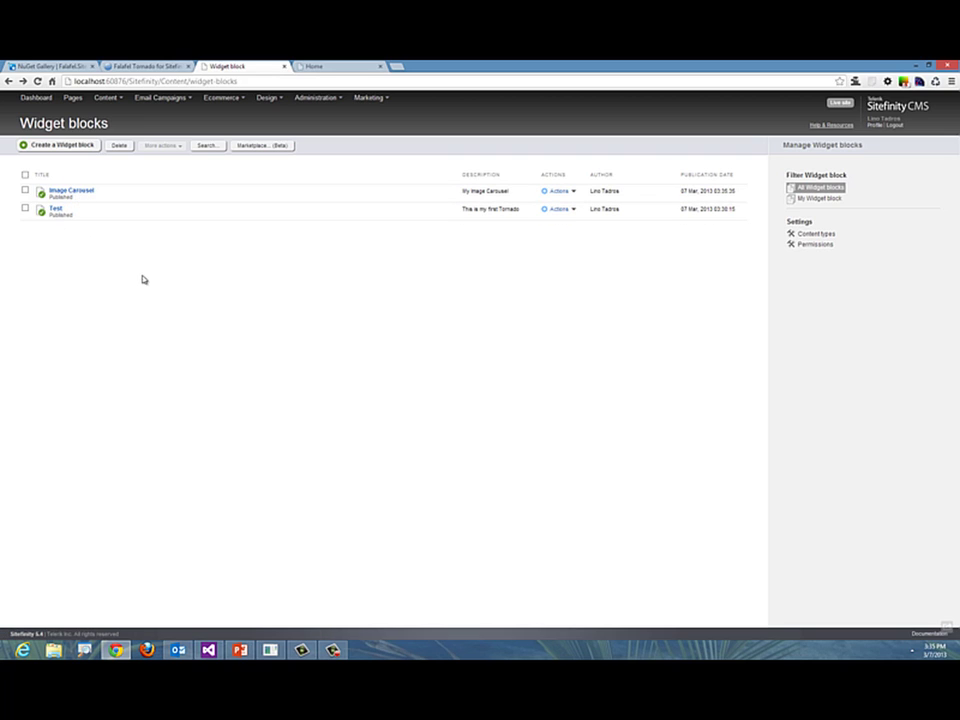
Create an image library named with the album owner's first name and continue to uploading images
click(118, 98)
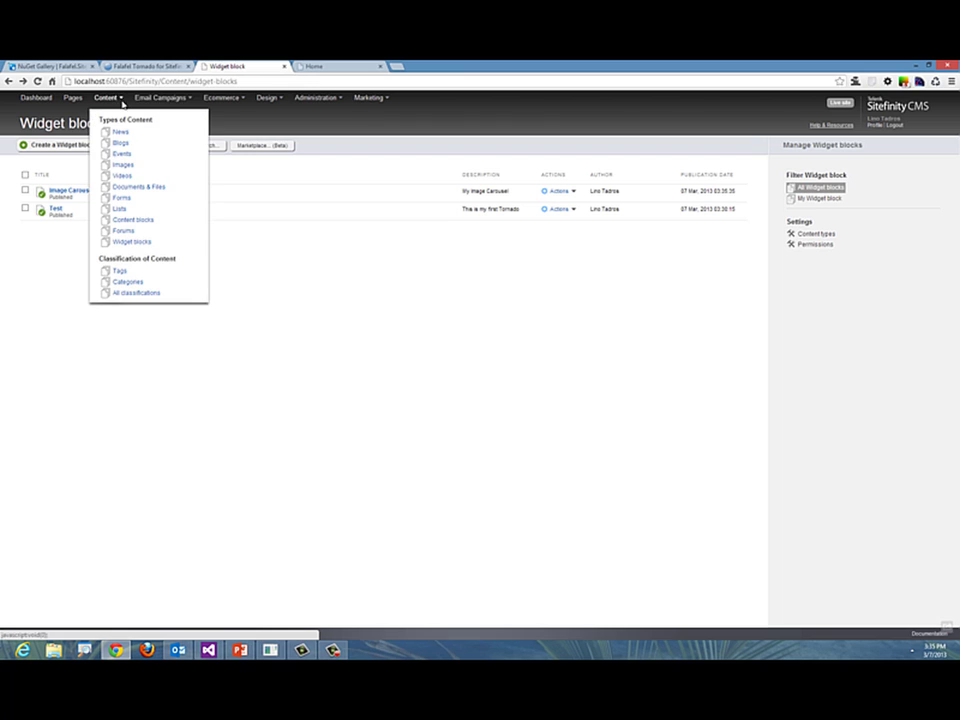
click(121, 154)
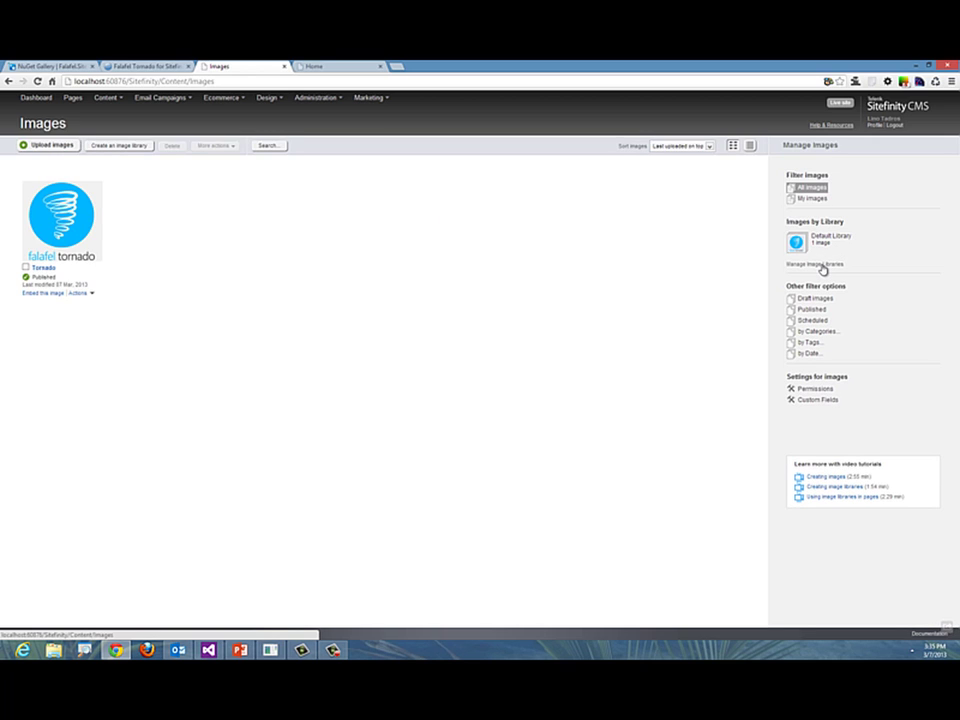
click(126, 146)
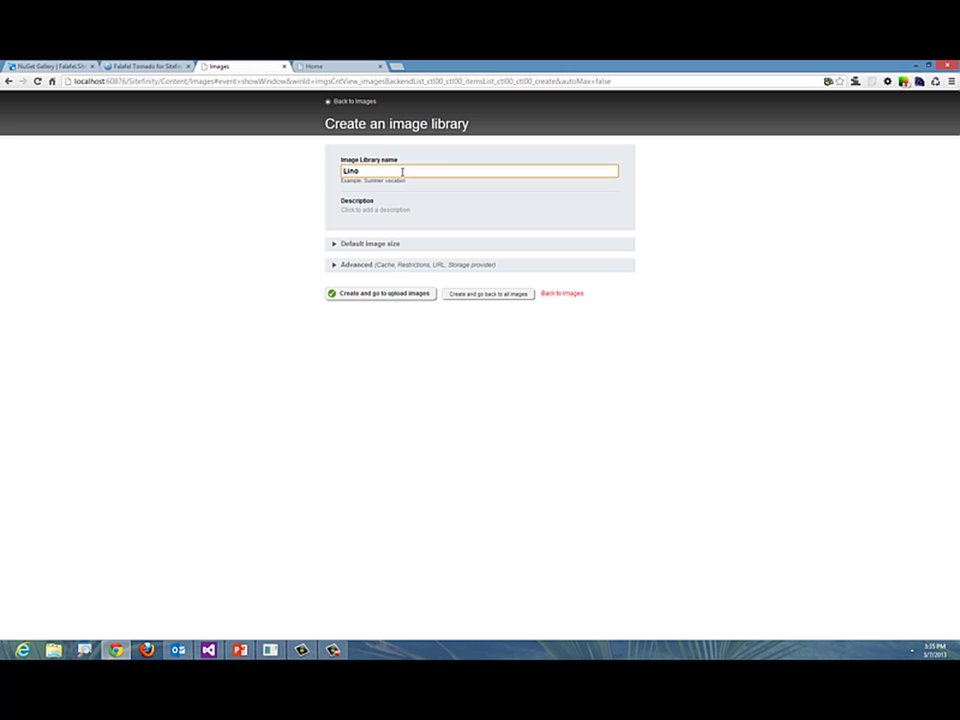
click(387, 294)
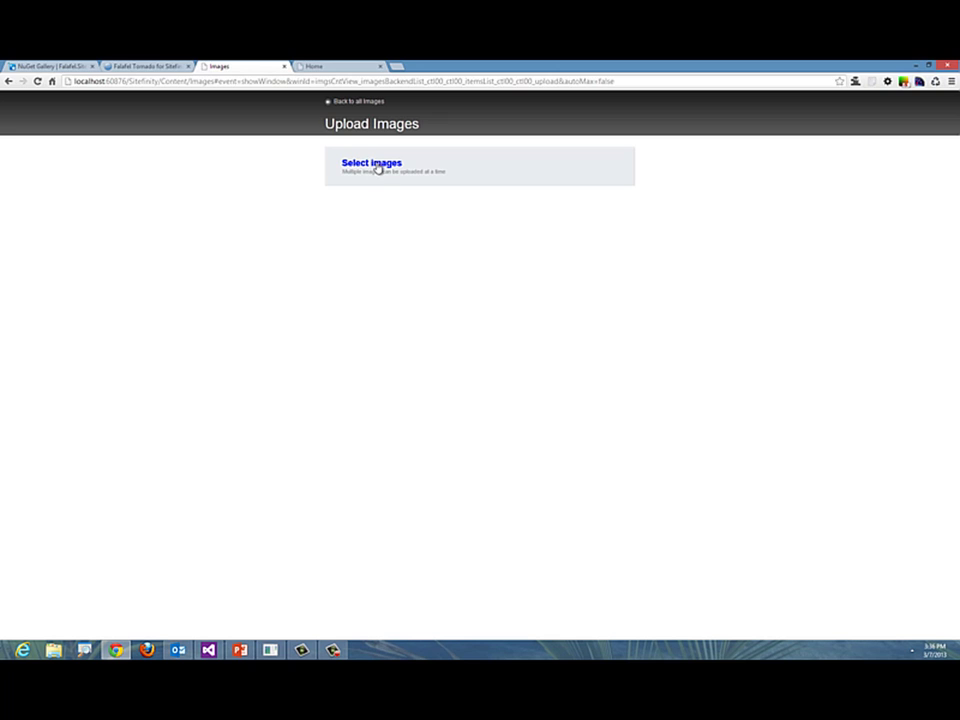
Upload and publish blogHeader.png, blogHeader2.png, blogHeader3.png, blogHeader4.png and blogHeaderOld.png from Pictures into the new library, and return to all images
click(378, 168)
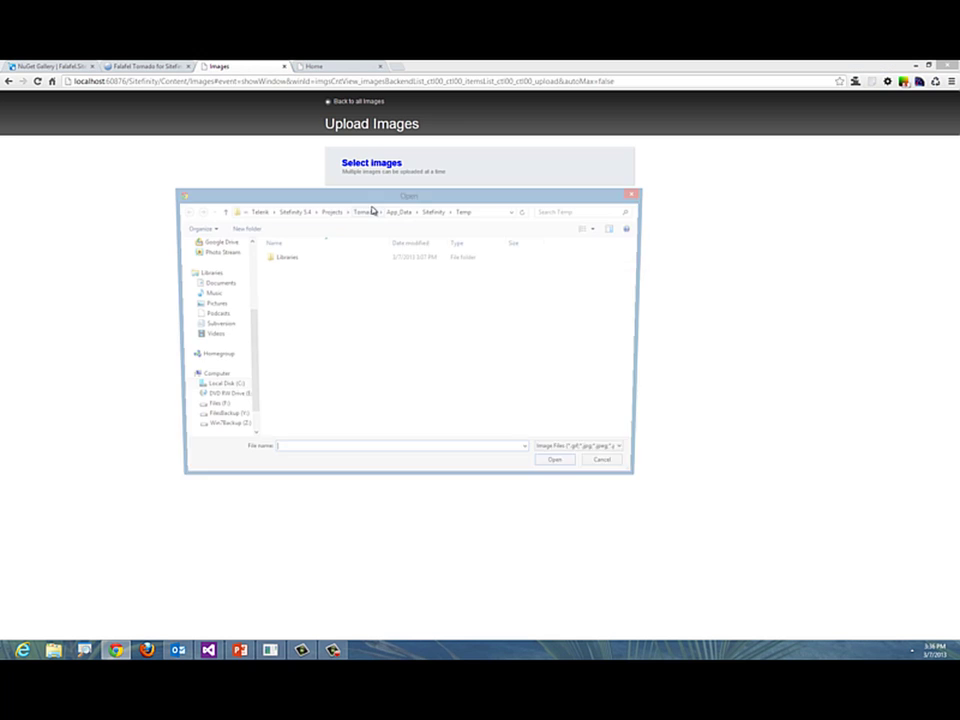
click(209, 304)
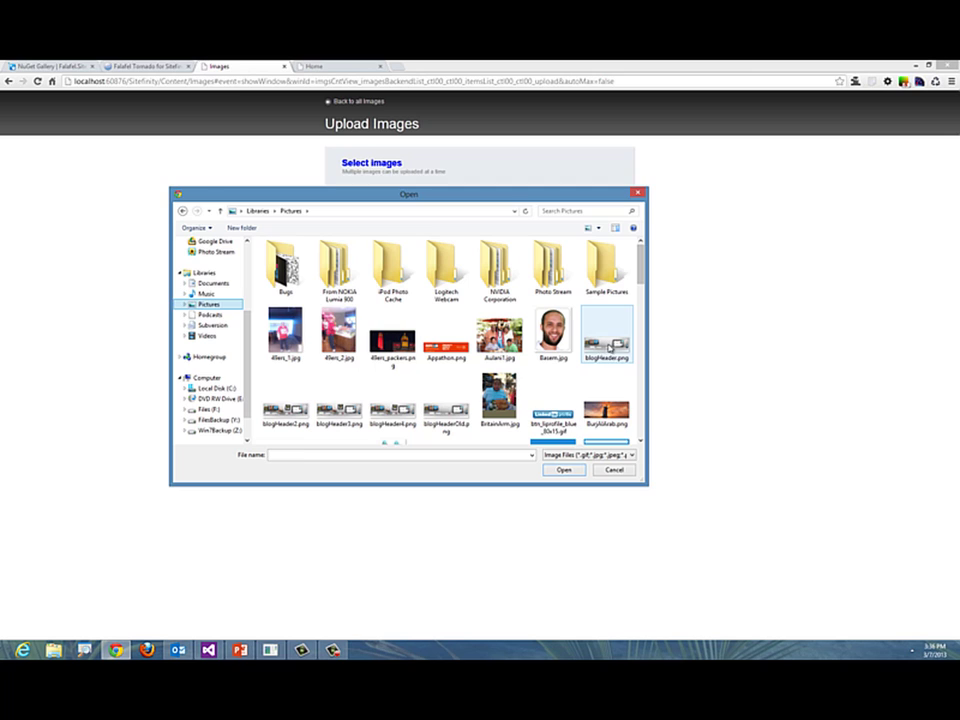
click(609, 342)
shift+click(446, 410)
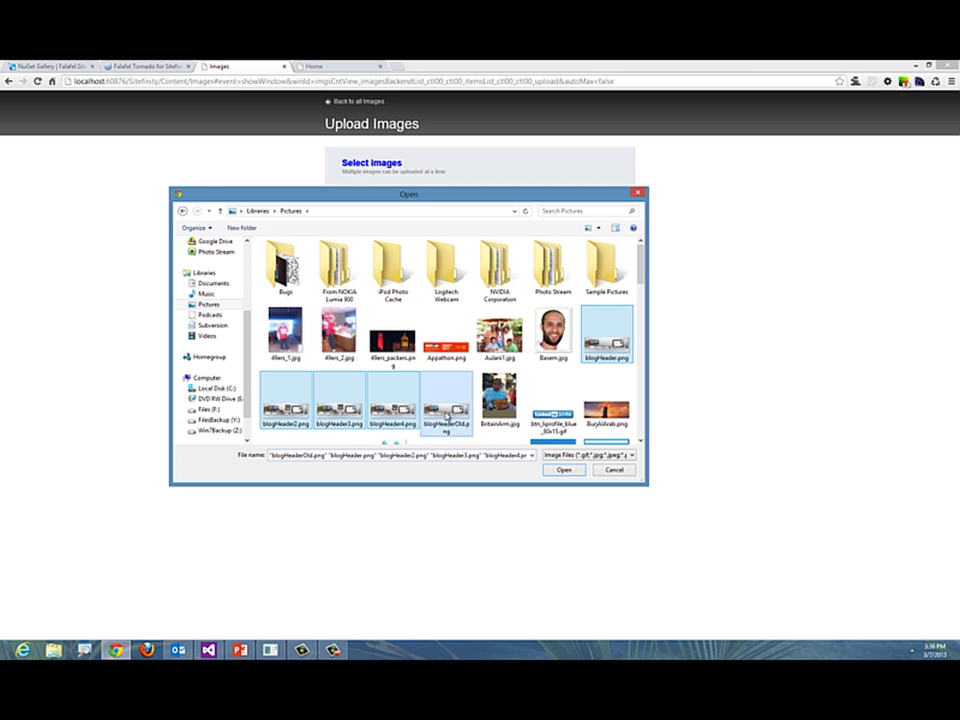
click(575, 470)
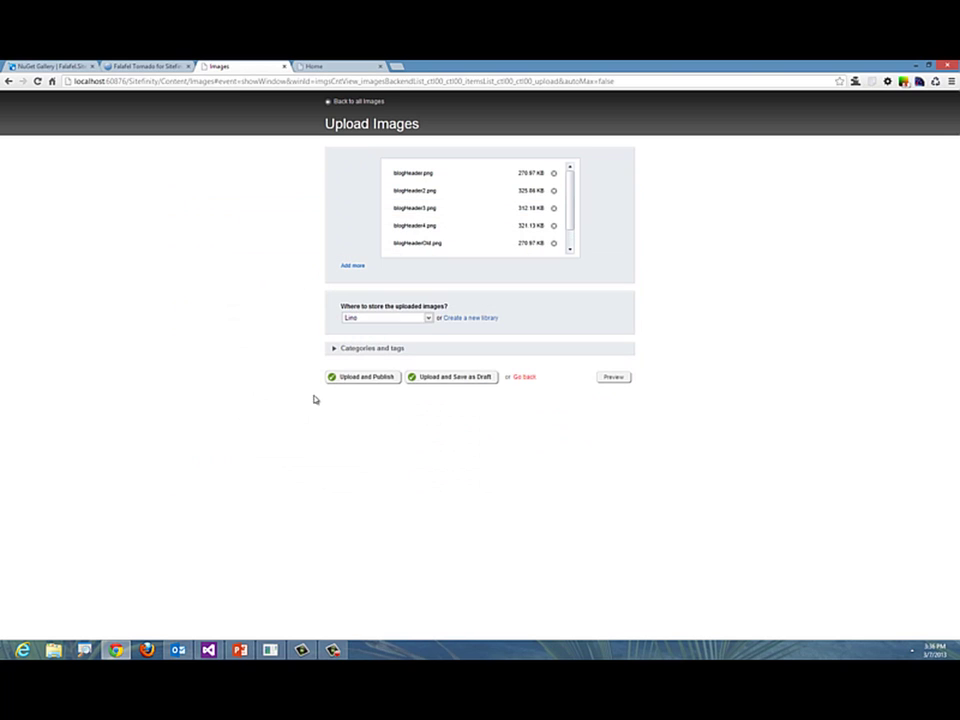
click(369, 378)
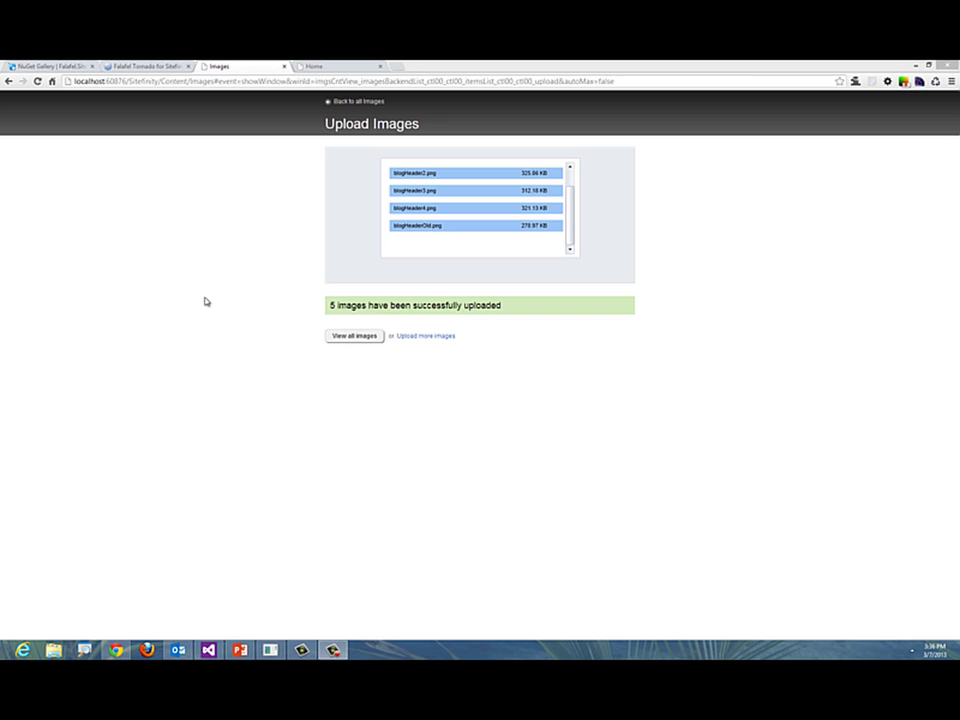
click(356, 338)
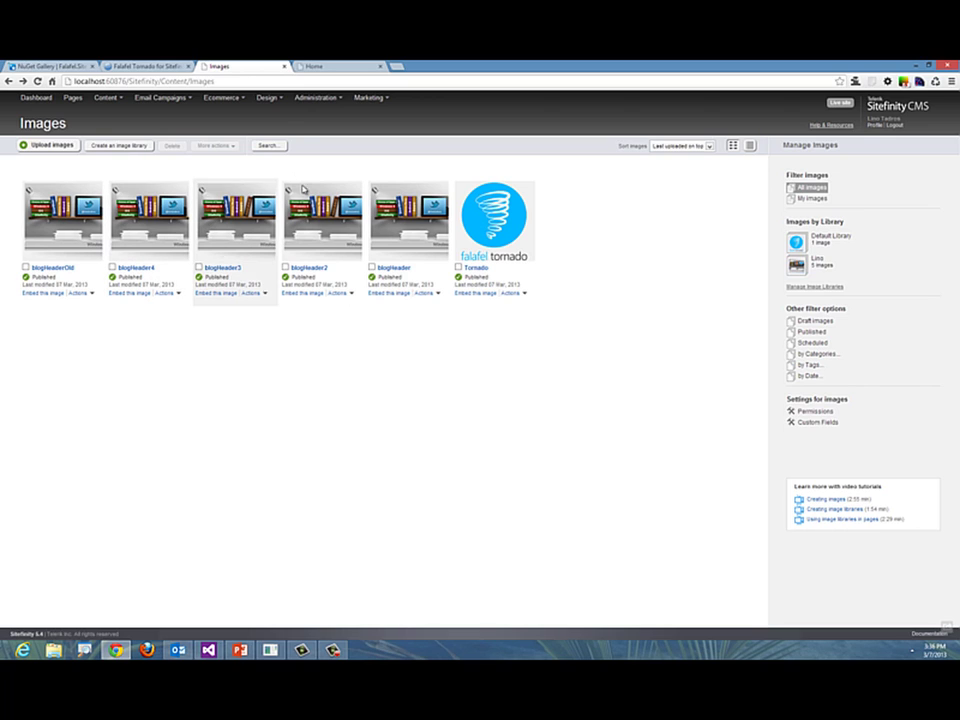
Open the Home page for editing and set its existing widget block to Image Carousel
click(76, 98)
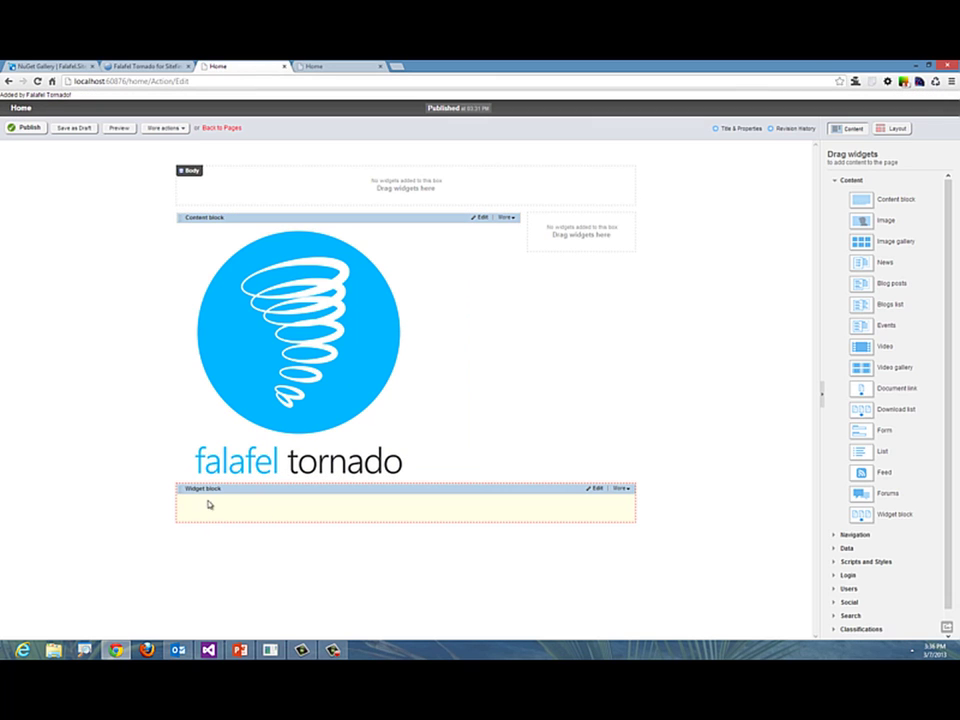
click(596, 489)
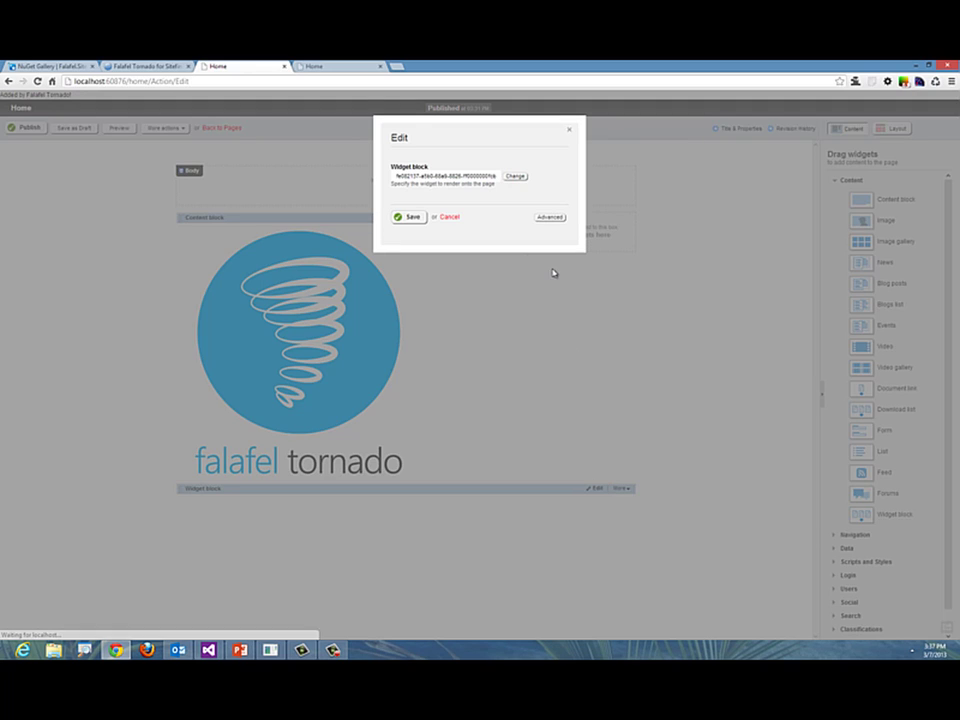
click(515, 176)
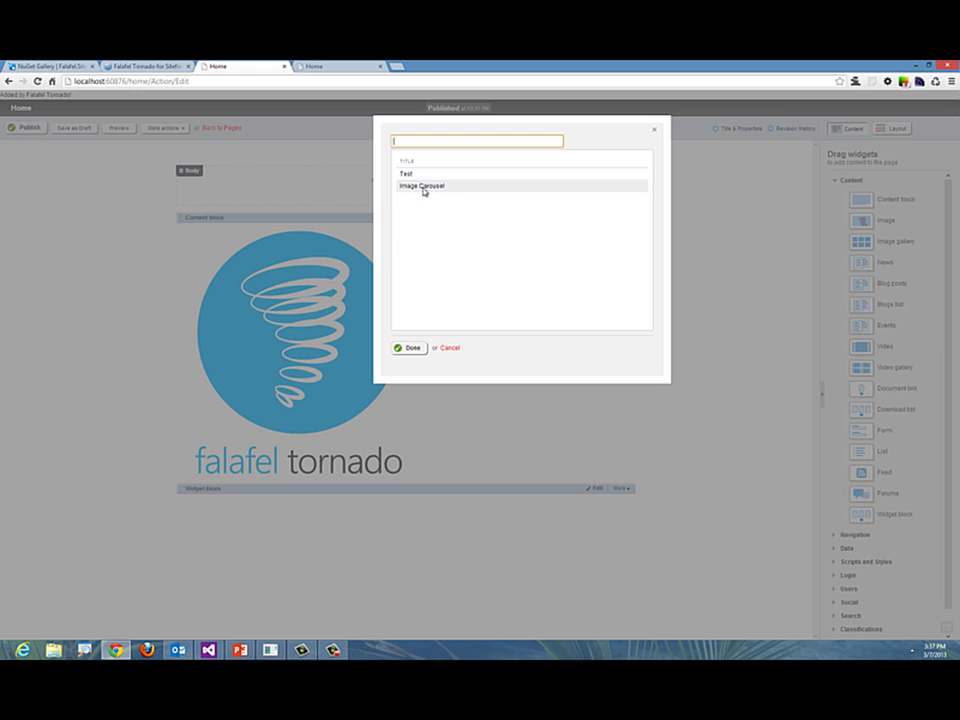
click(423, 189)
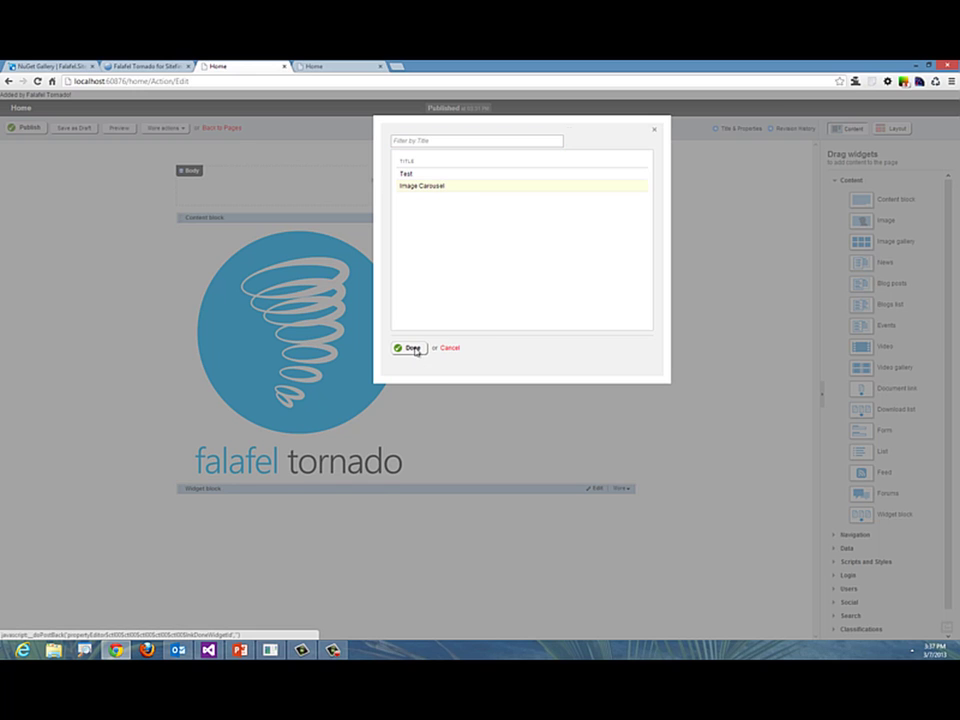
click(416, 350)
click(412, 219)
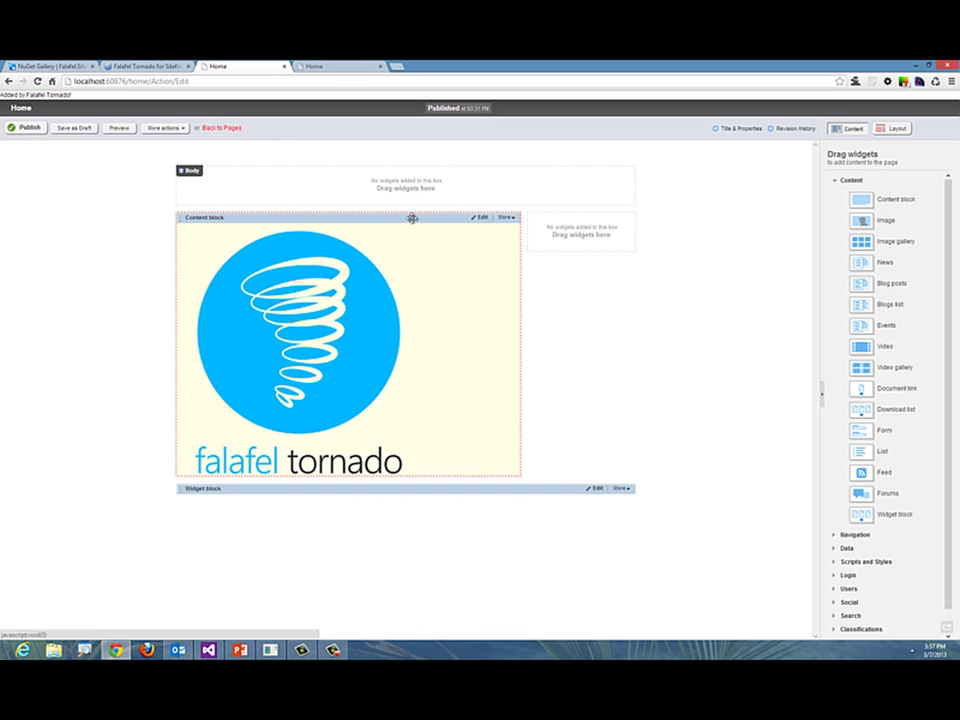
Publish the Home page and advance the carousel to the next image on the live page
click(28, 127)
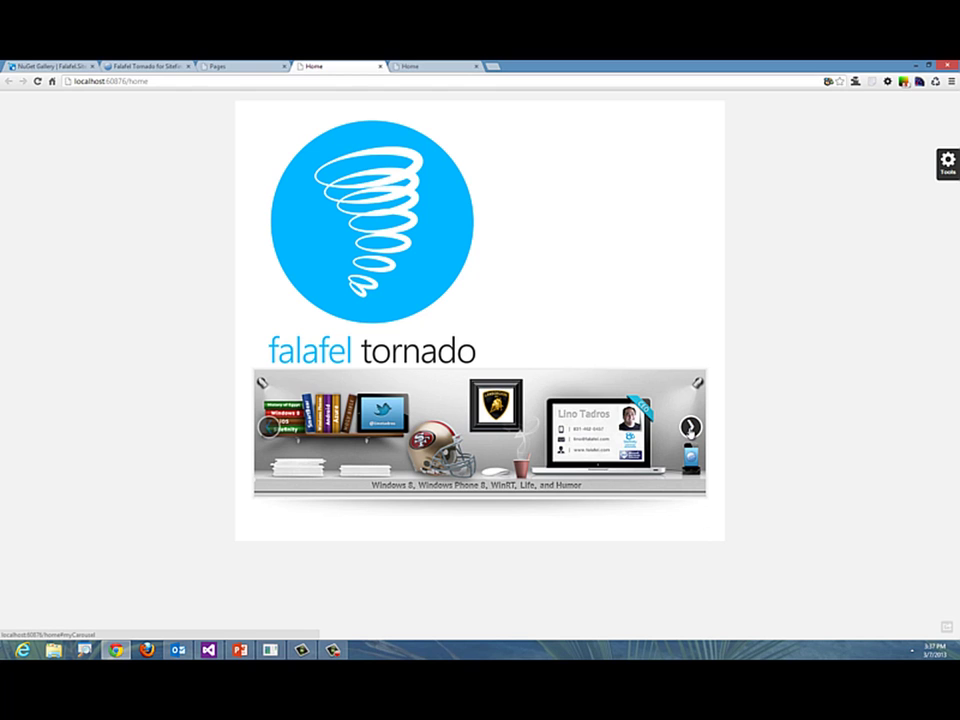
click(690, 427)
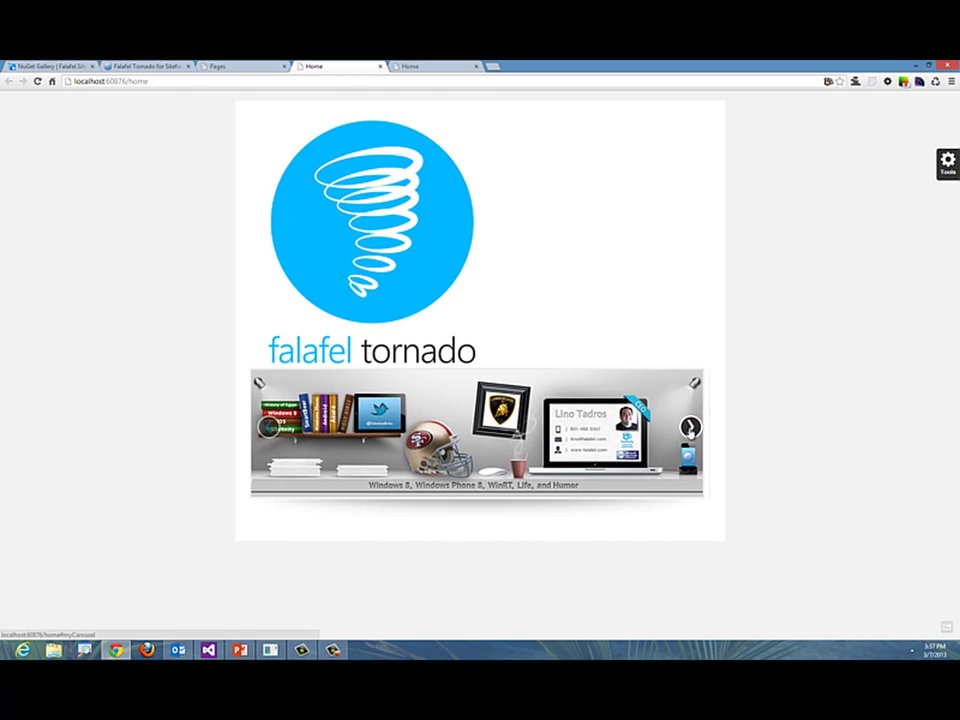